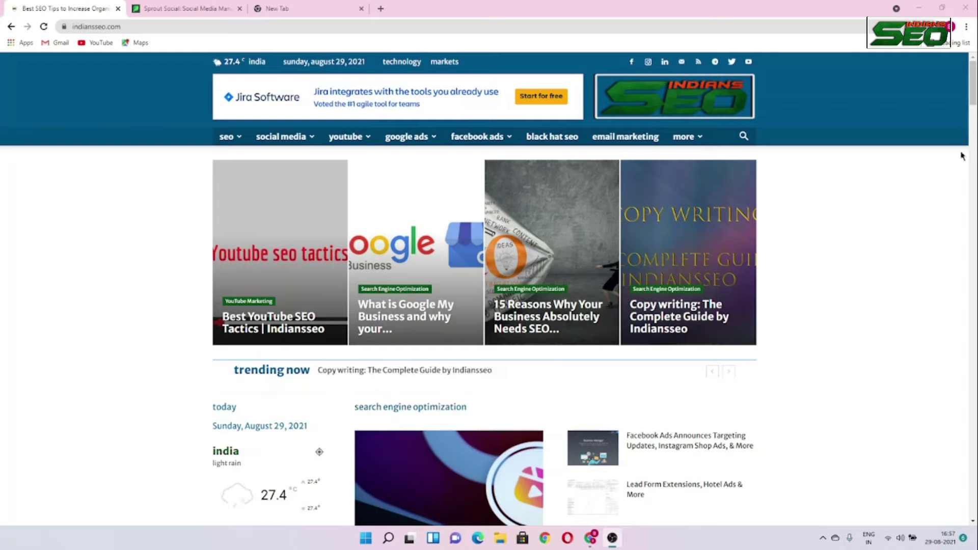
Step: Switch from the Indiansseo page to the Sprout Social tab and scroll through its homepage
{"action": "scroll", "coordinate": [651, 238], "scroll_direction": "down", "scroll_amount": 10}
{"action": "scroll", "coordinate": [651, 238], "scroll_direction": "down", "scroll_amount": 16}
{"action": "scroll", "coordinate": [649, 239], "scroll_direction": "up", "scroll_amount": 5}
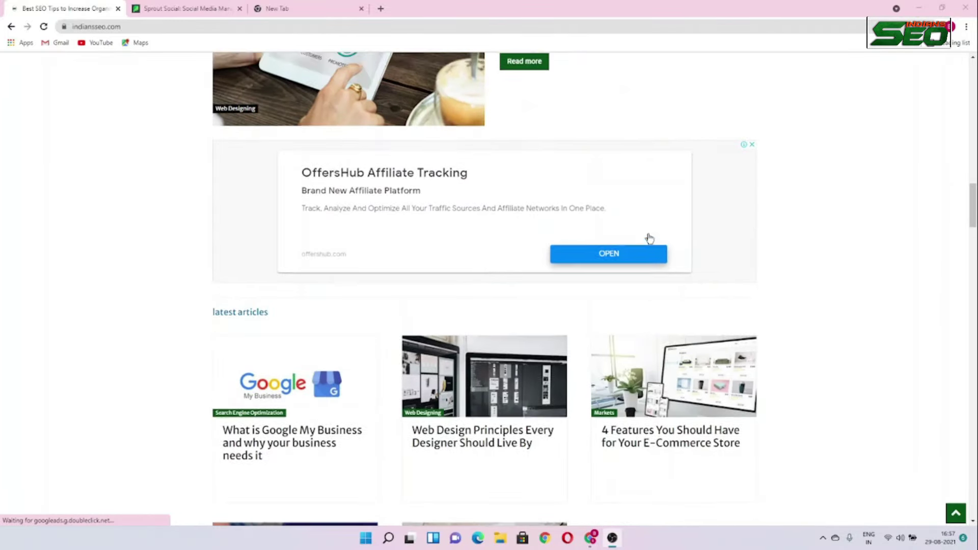
{"action": "scroll", "coordinate": [649, 239], "scroll_direction": "up", "scroll_amount": 20}
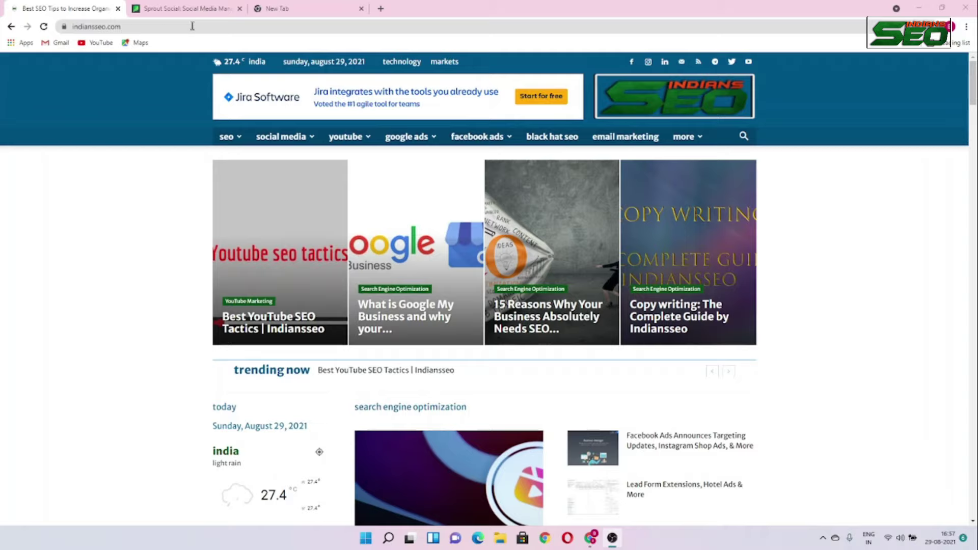
{"action": "left_click", "coordinate": [157, 9]}
{"action": "scroll", "coordinate": [617, 216], "scroll_direction": "down", "scroll_amount": 10}
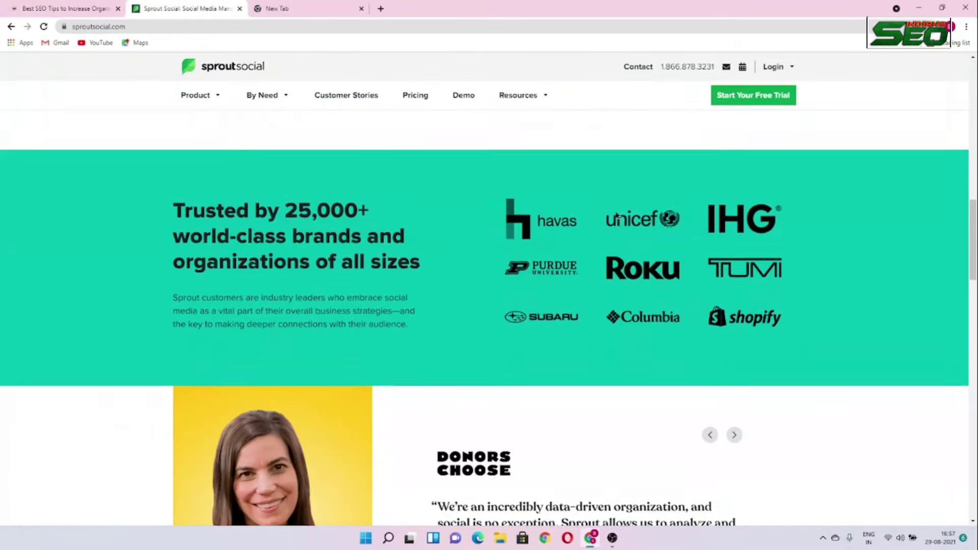
{"action": "scroll", "coordinate": [617, 216], "scroll_direction": "down", "scroll_amount": 20}
{"action": "scroll", "coordinate": [627, 219], "scroll_direction": "up", "scroll_amount": 10}
{"action": "scroll", "coordinate": [627, 219], "scroll_direction": "up", "scroll_amount": 20}
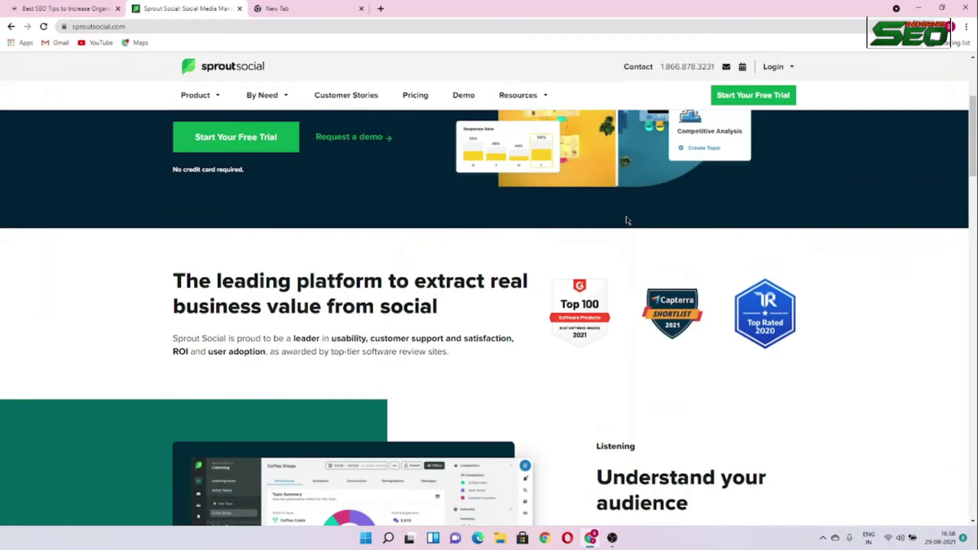
{"action": "scroll", "coordinate": [628, 220], "scroll_direction": "up", "scroll_amount": 4}
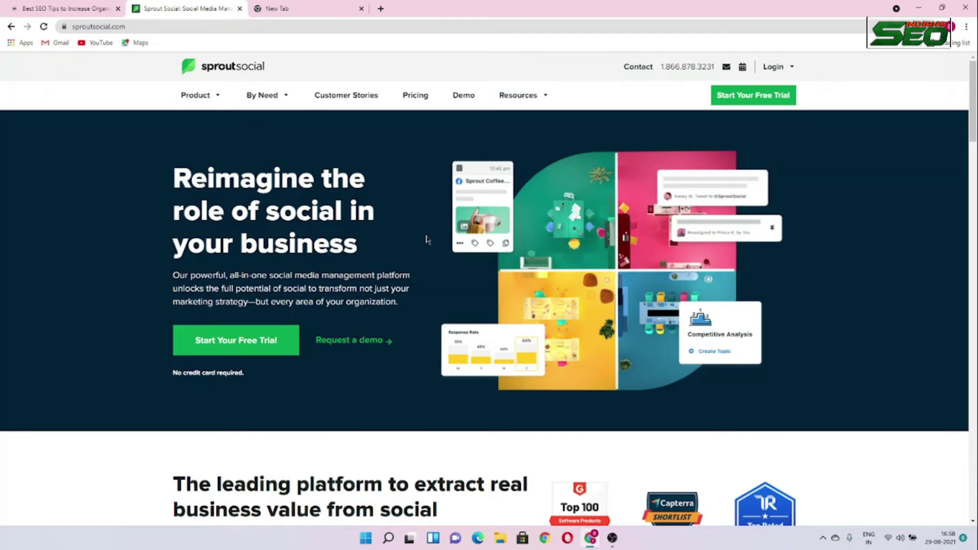
Step: Recheck the Sprout Social hero section, then go back to the Indiansseo tab
{"action": "scroll", "coordinate": [471, 222], "scroll_direction": "down", "scroll_amount": 2}
{"action": "scroll", "coordinate": [472, 225], "scroll_direction": "up", "scroll_amount": 2}
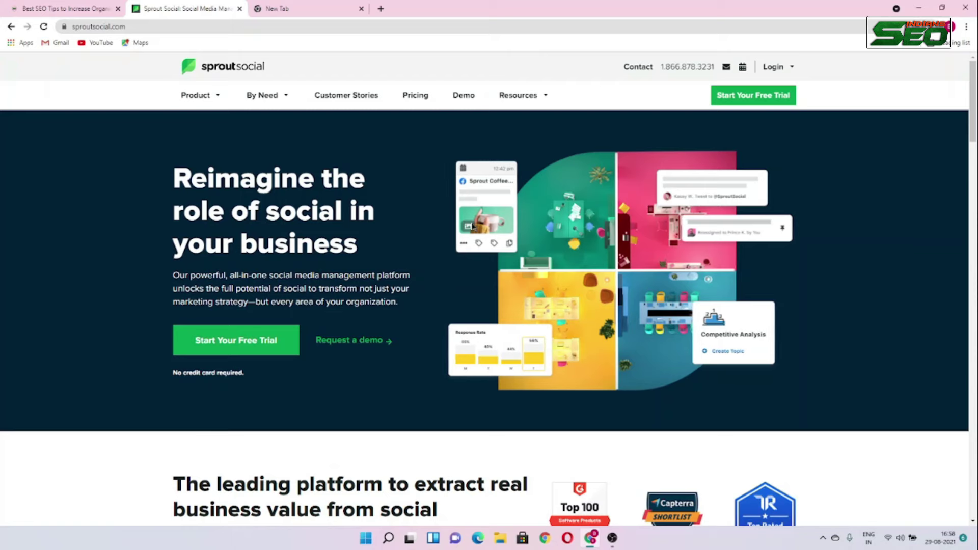
{"action": "key", "text": "ctrl+shift+Tab"}
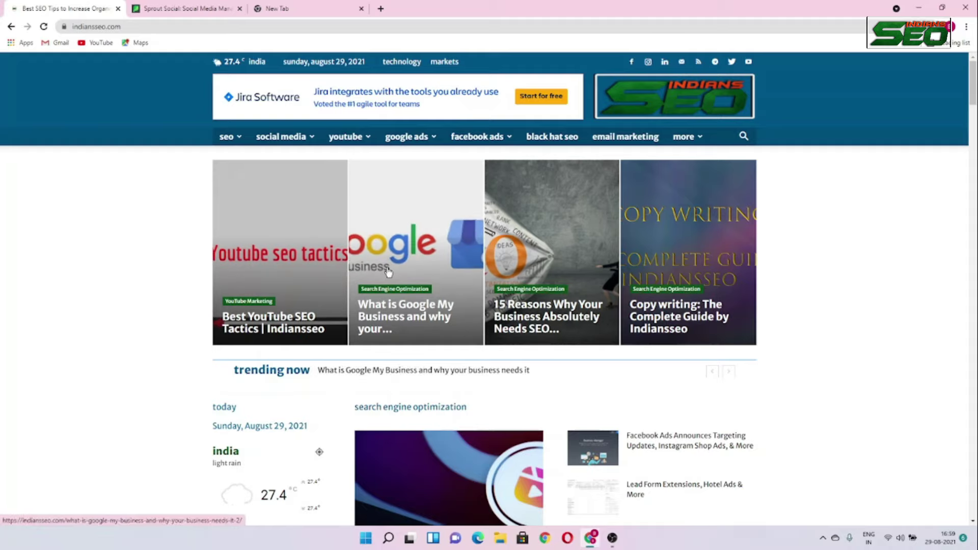
Step: Scroll the indiansseo.com homepage down and back up to its featured SEO articles
{"action": "scroll", "coordinate": [538, 260], "scroll_direction": "down", "scroll_amount": 10}
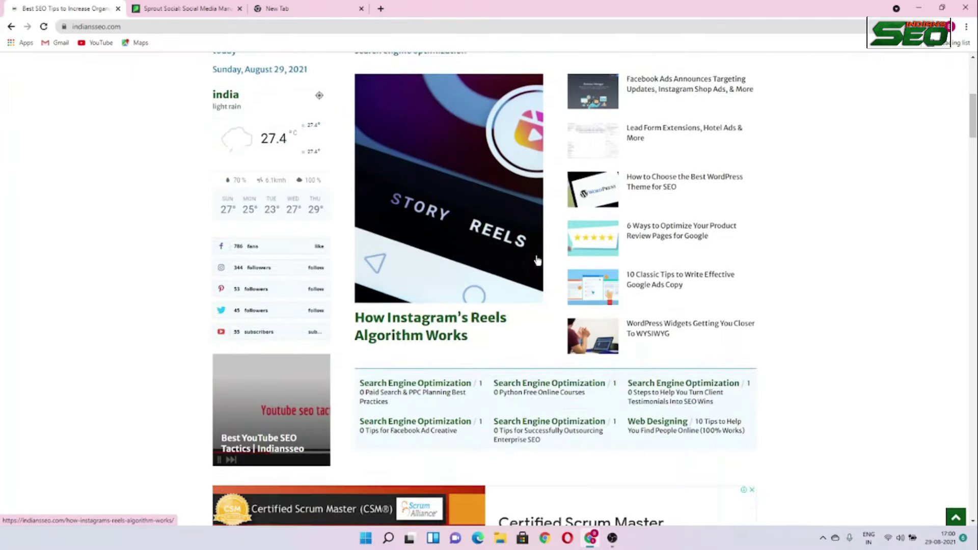
{"action": "scroll", "coordinate": [538, 260], "scroll_direction": "up", "scroll_amount": 10}
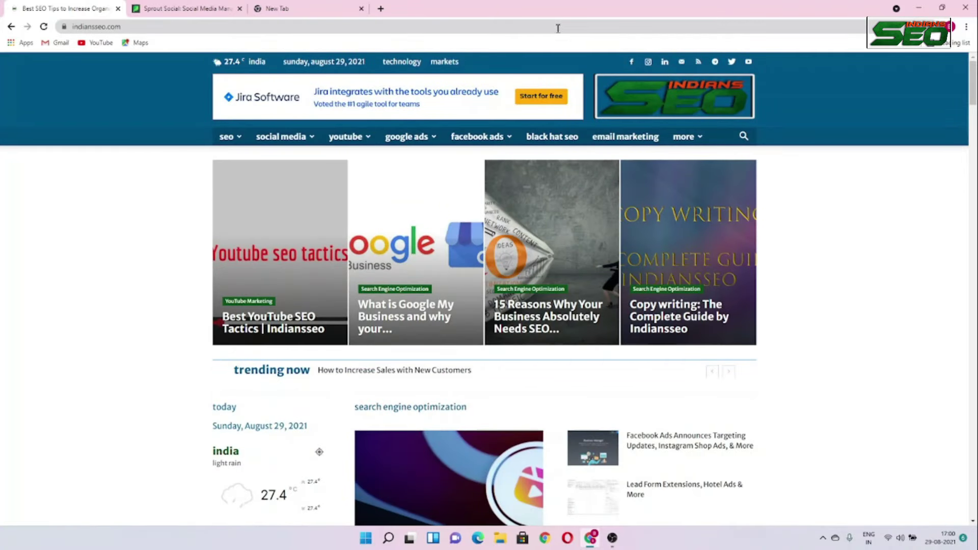
Step: Search Google for GoDaddy in the empty tab and open the GoDaddy website
{"action": "left_click", "coordinate": [319, 5]}
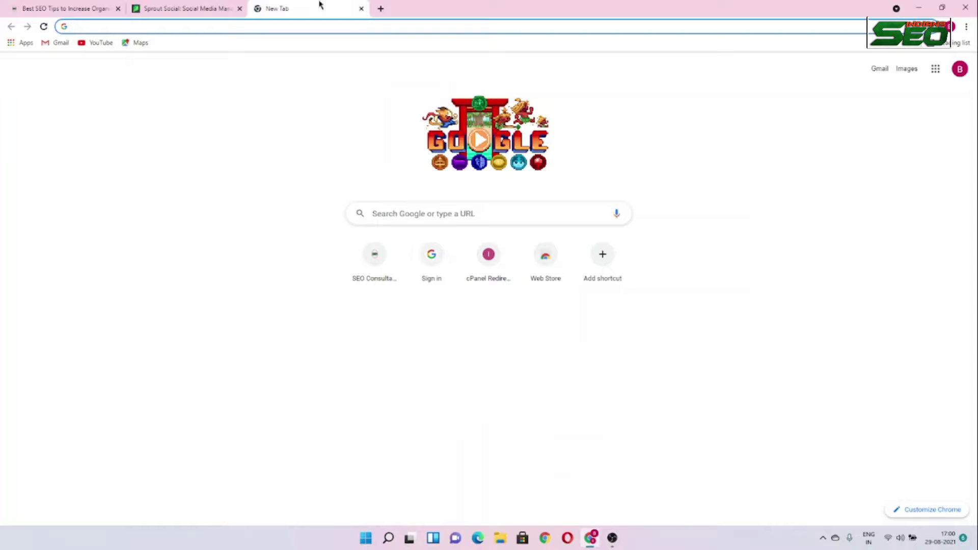
{"action": "type", "text": "god"}
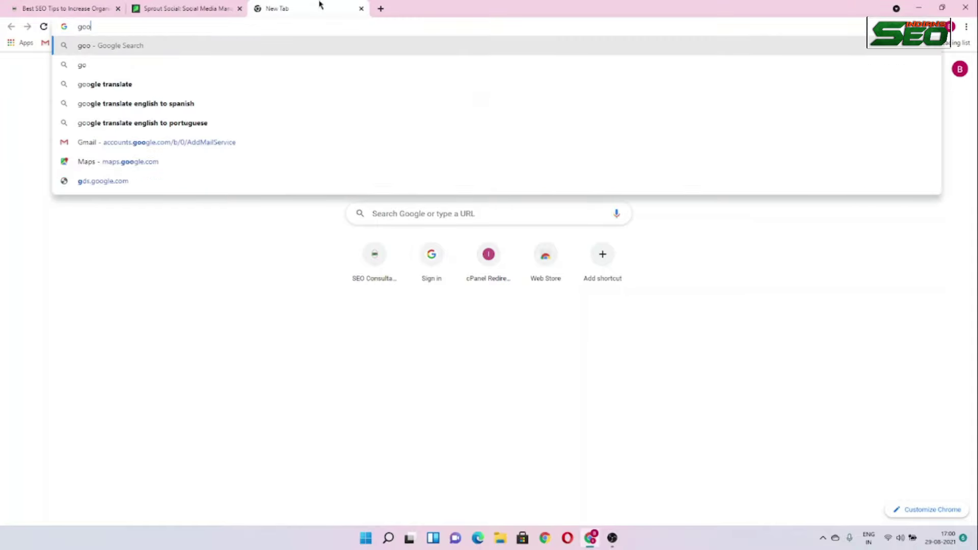
{"action": "key", "text": "Return"}
{"action": "left_click", "coordinate": [204, 332]}
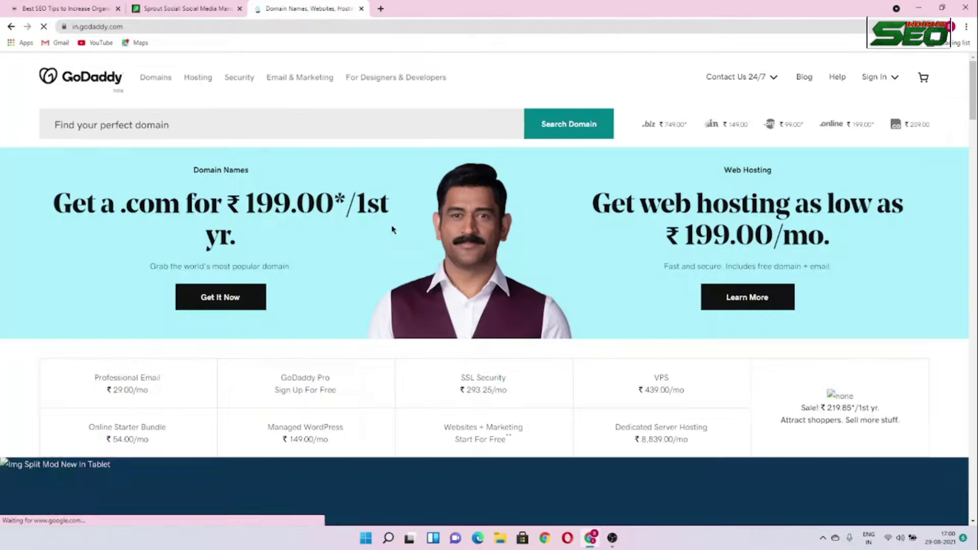
Step: Search GoDaddy for the domain name xyz
{"action": "left_click", "coordinate": [207, 124]}
{"action": "type", "text": "xyz"}
{"action": "key", "text": "Return"}
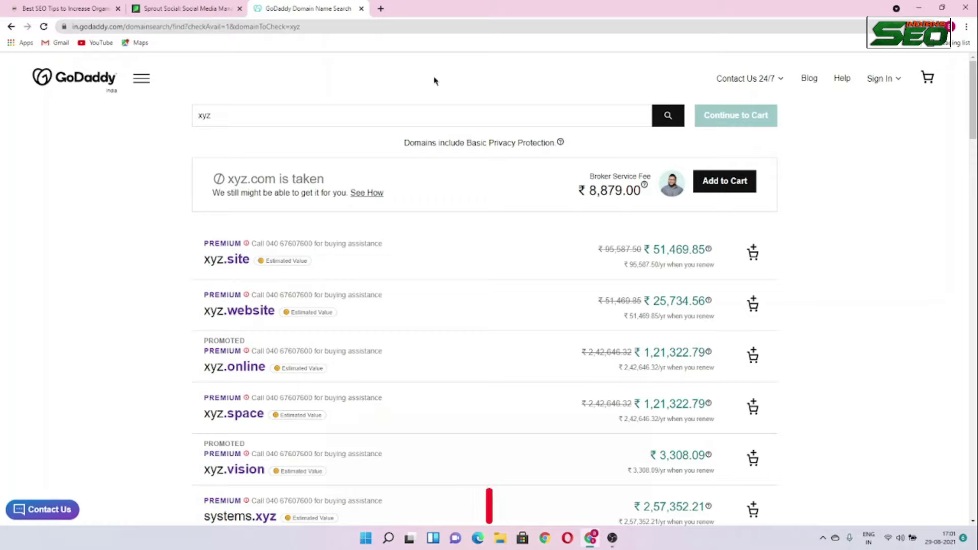
Step: Search for HostMyCode in a new tab and open the hostmycode.in website
{"action": "left_click", "coordinate": [381, 9]}
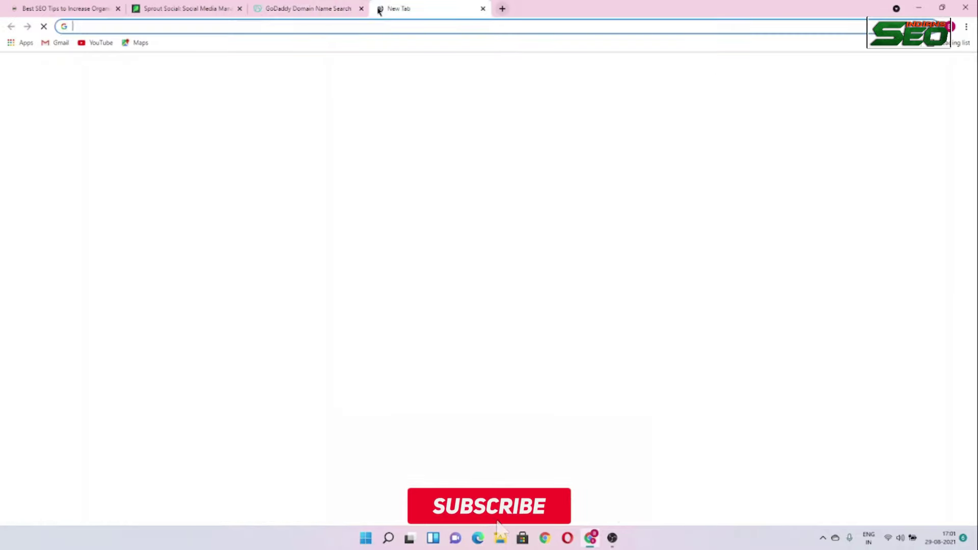
{"action": "type", "text": "hoa"}
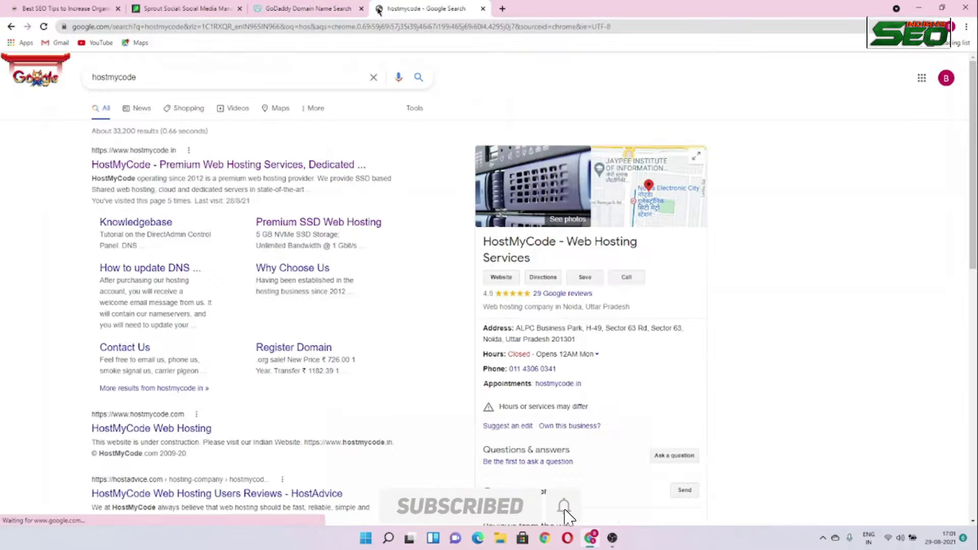
{"action": "left_click", "coordinate": [250, 166]}
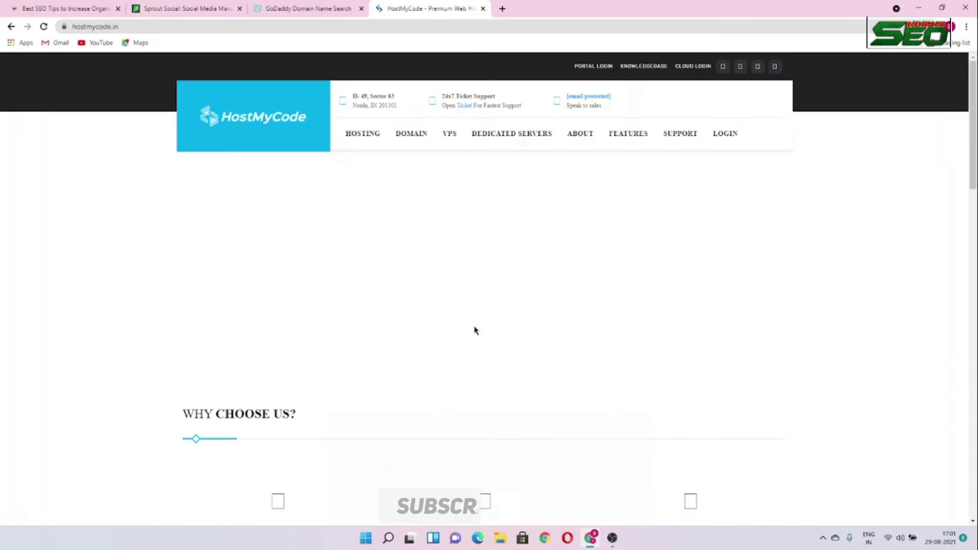
Step: Open Hosting > Indian Server SSD Hosting and scroll through the Starter, Pro and Turbo plans
{"action": "mouse_move", "coordinate": [361, 138]}
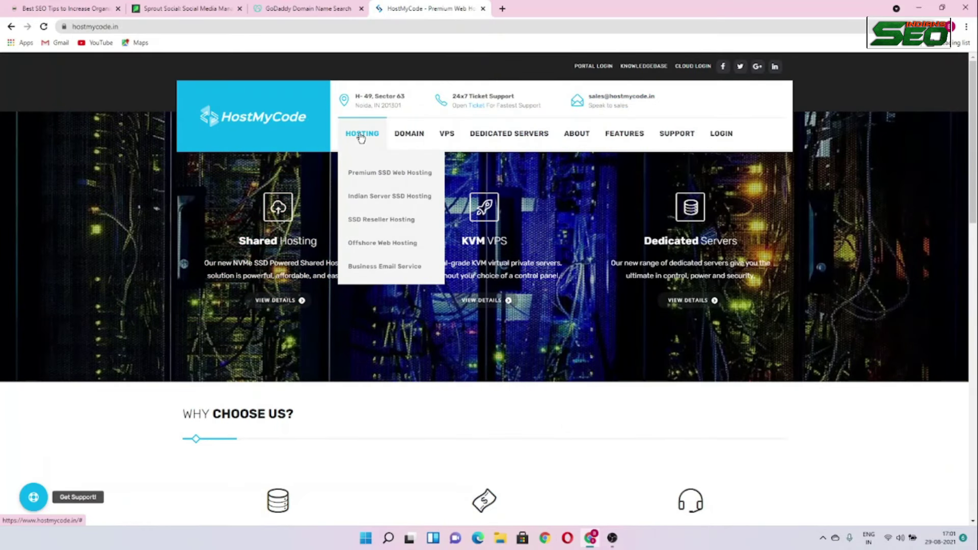
{"action": "left_click", "coordinate": [389, 196]}
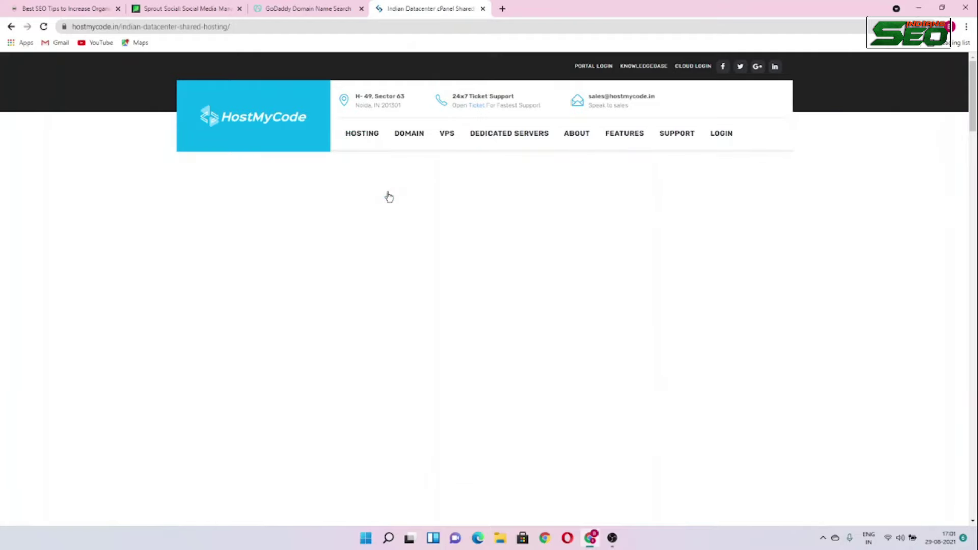
{"action": "scroll", "coordinate": [382, 319], "scroll_direction": "down", "scroll_amount": 7}
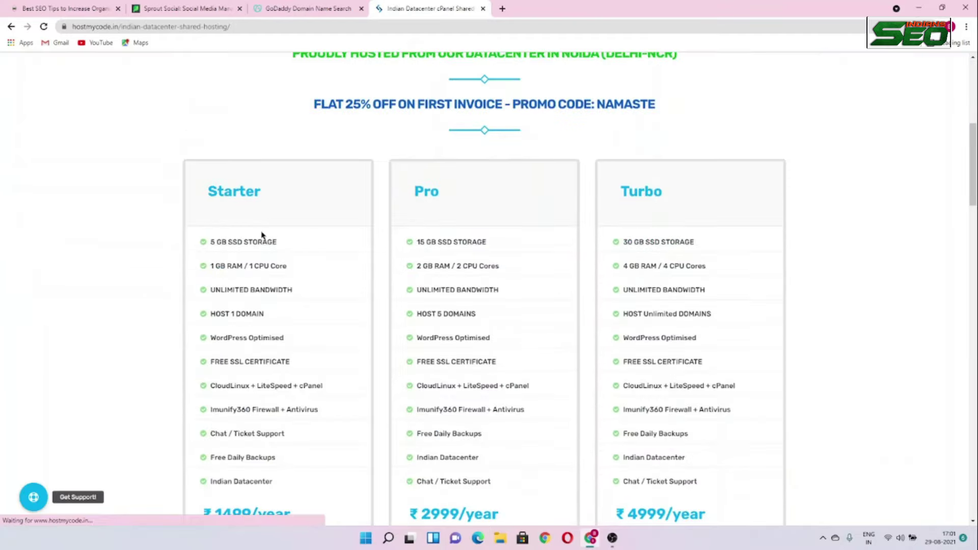
{"action": "scroll", "coordinate": [265, 305], "scroll_direction": "down", "scroll_amount": 4}
{"action": "scroll", "coordinate": [272, 326], "scroll_direction": "up", "scroll_amount": 3}
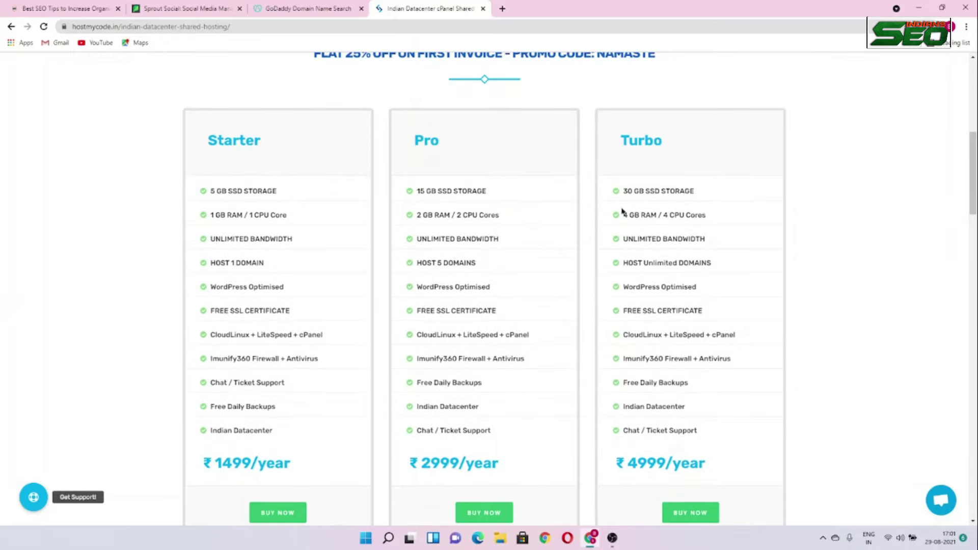
{"action": "scroll", "coordinate": [560, 209], "scroll_direction": "down", "scroll_amount": 4}
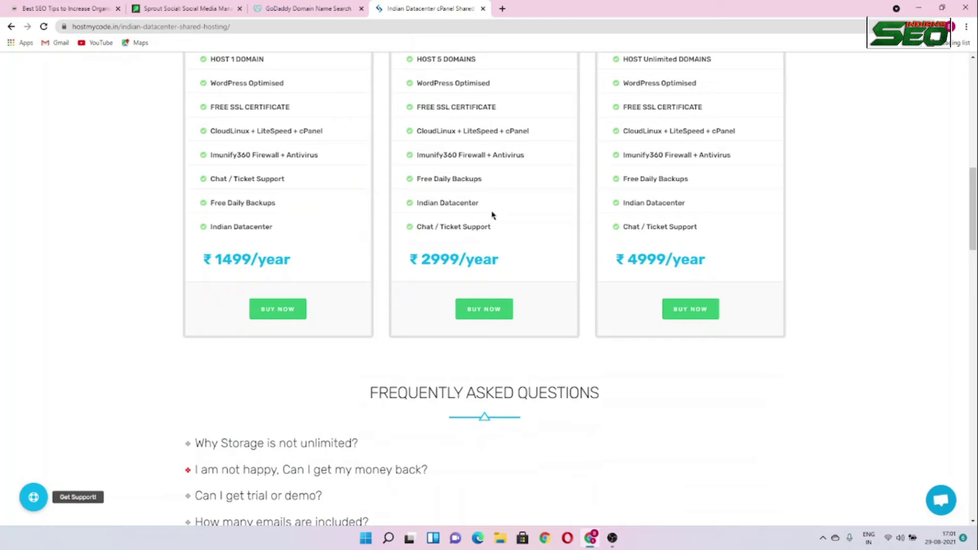
{"action": "scroll", "coordinate": [701, 217], "scroll_direction": "up", "scroll_amount": 15}
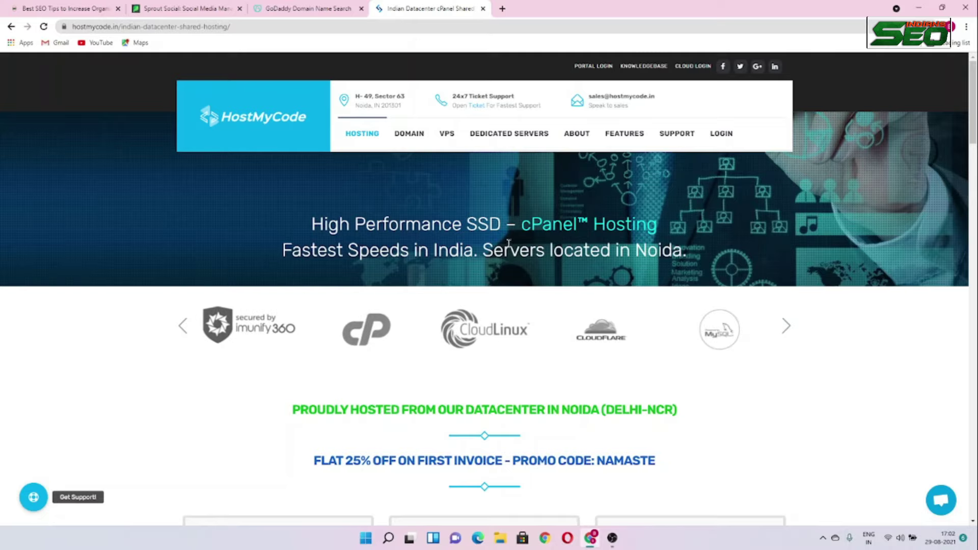
Step: Open wordpress.org/download in a new tab and scroll to the Download WordPress 5.8 button and back
{"action": "key", "text": "ctrl+t"}
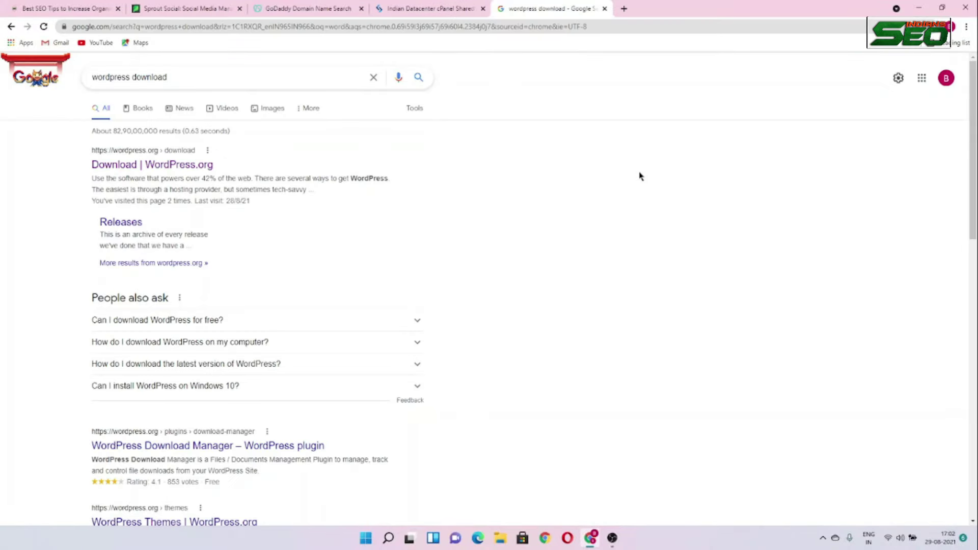
{"action": "left_click", "coordinate": [151, 165]}
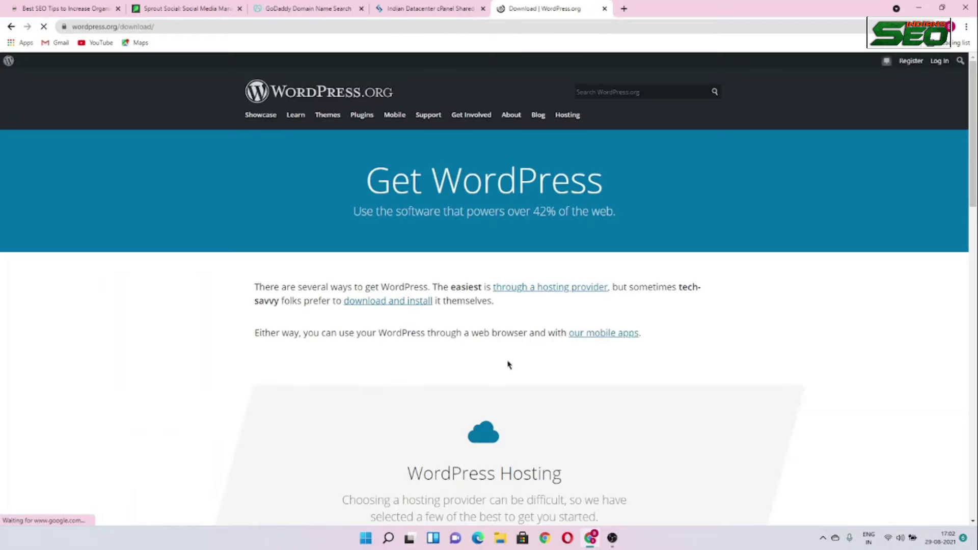
{"action": "scroll", "coordinate": [722, 299], "scroll_direction": "down", "scroll_amount": 3}
{"action": "scroll", "coordinate": [675, 339], "scroll_direction": "up", "scroll_amount": 3}
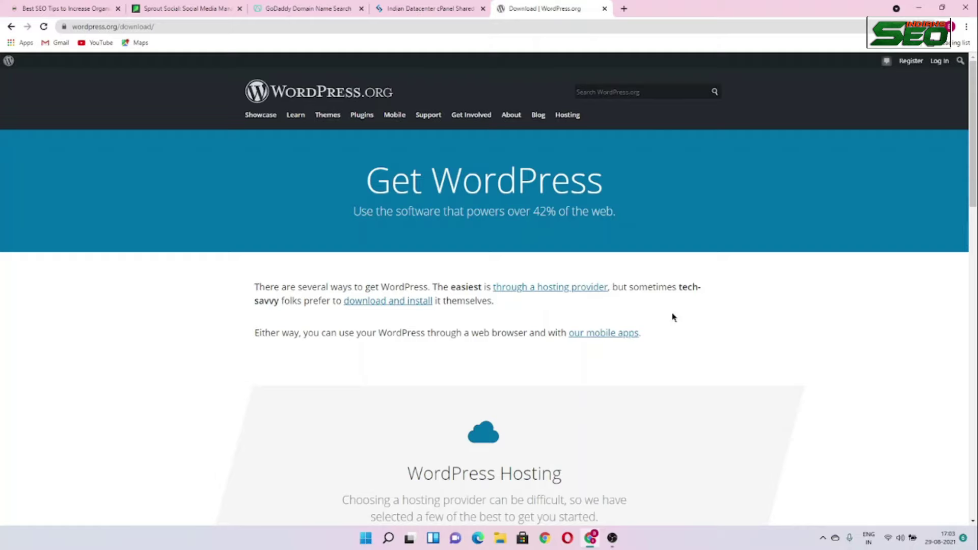
{"action": "scroll", "coordinate": [447, 270], "scroll_direction": "down", "scroll_amount": 10}
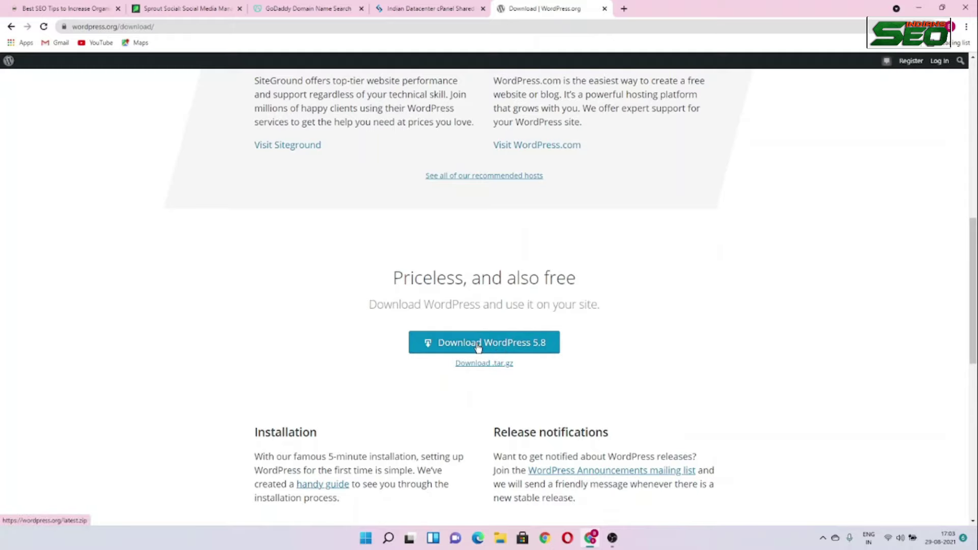
{"action": "scroll", "coordinate": [627, 341], "scroll_direction": "up", "scroll_amount": 10}
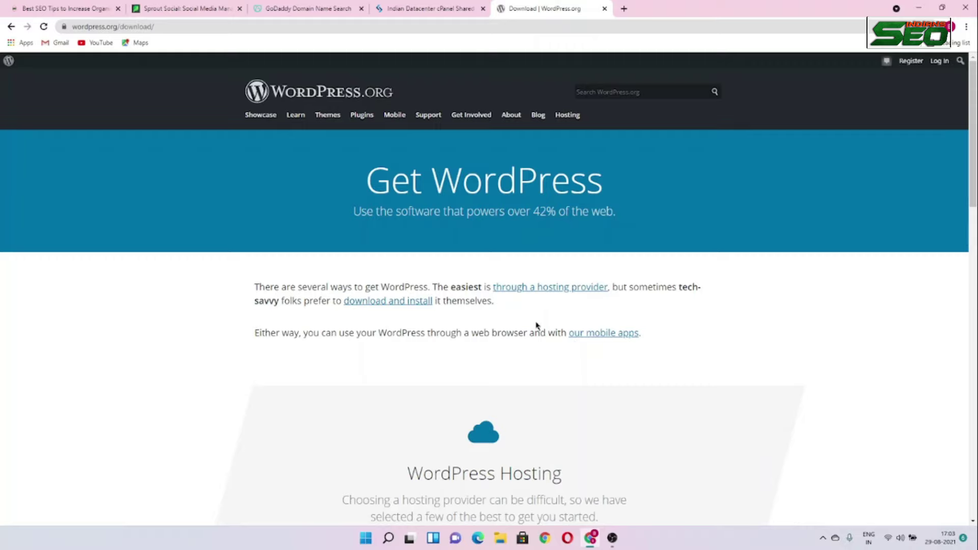
Step: Sign in to the HostMyCode client area with Google
{"action": "left_click", "coordinate": [377, 11]}
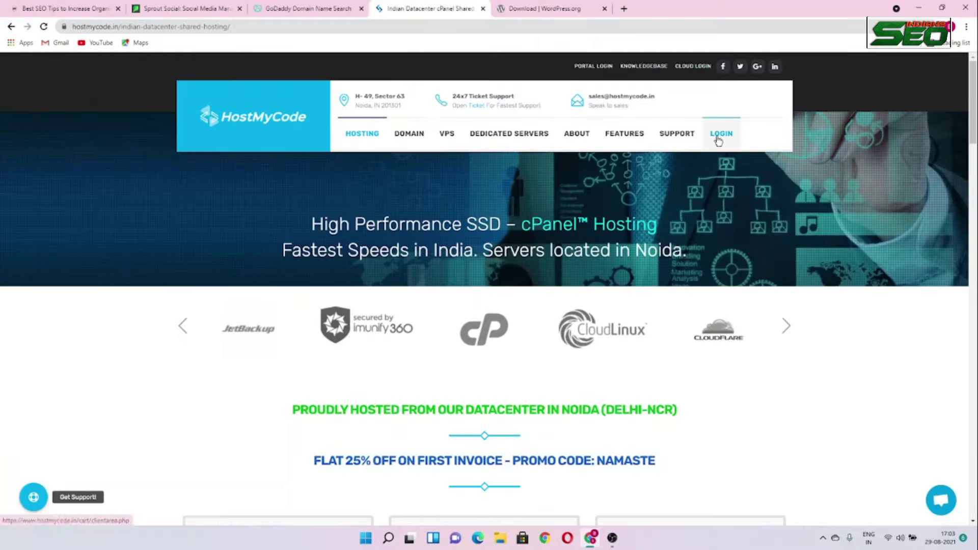
{"action": "left_click", "coordinate": [719, 136]}
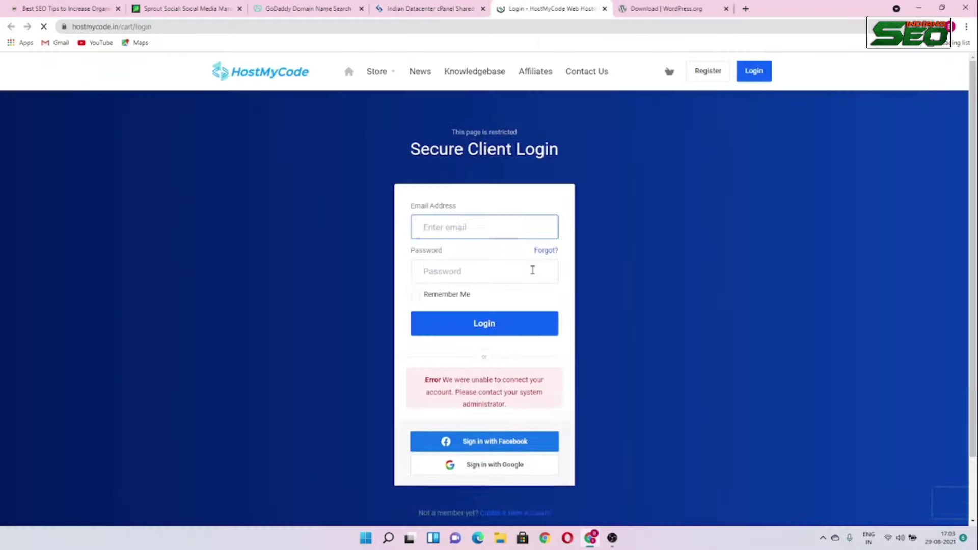
{"action": "left_click", "coordinate": [488, 486]}
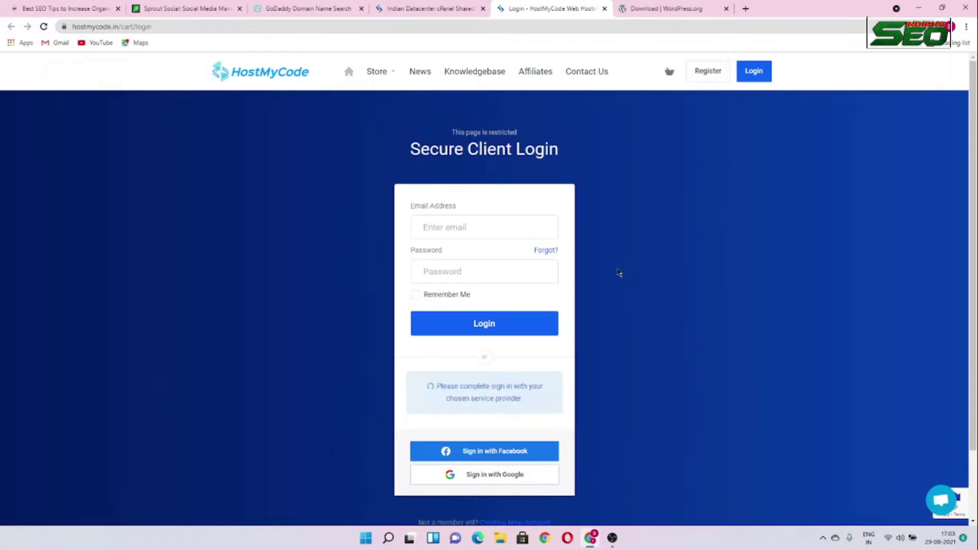
Step: Open cPanel for the indiansengineer.com hosting service from the client dashboard
{"action": "scroll", "coordinate": [779, 317], "scroll_direction": "down", "scroll_amount": 6}
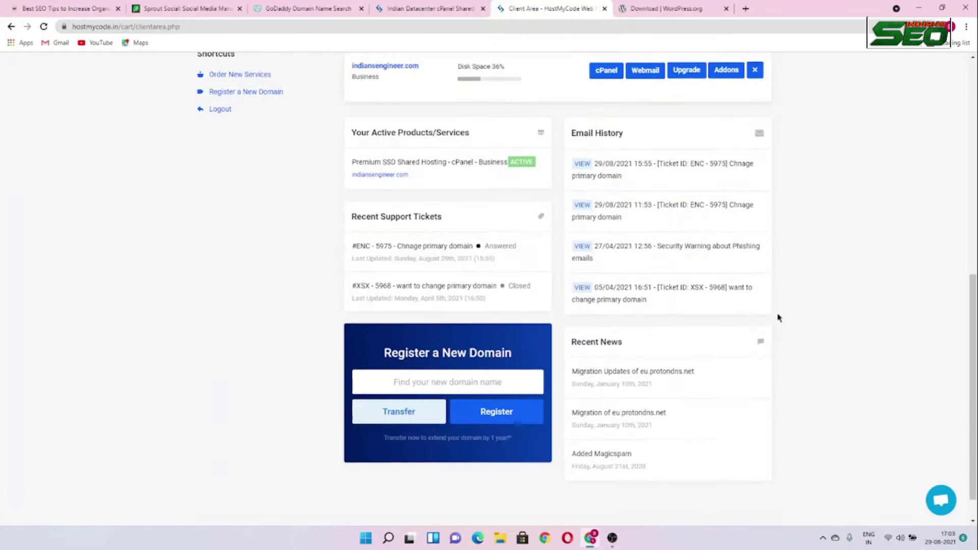
{"action": "scroll", "coordinate": [778, 316], "scroll_direction": "up", "scroll_amount": 9}
{"action": "scroll", "coordinate": [569, 377], "scroll_direction": "down", "scroll_amount": 1}
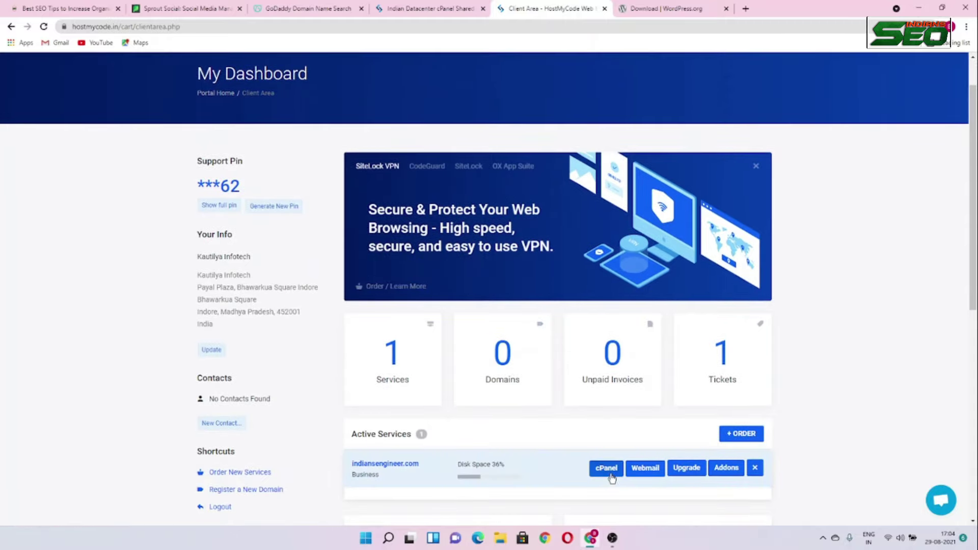
{"action": "left_click", "coordinate": [607, 469]}
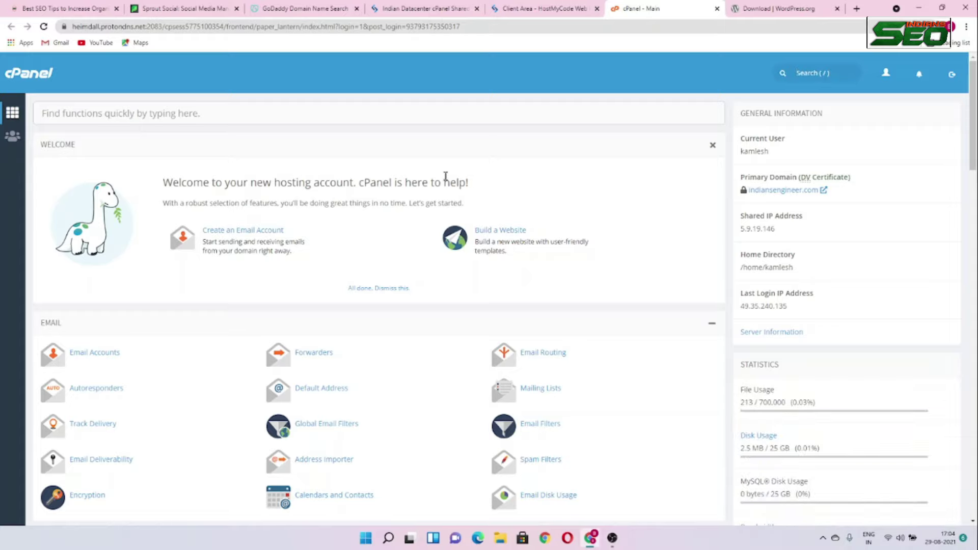
Step: Upload wordpress-5.8.zip from Downloads into public_html through File Manager
{"action": "scroll", "coordinate": [440, 188], "scroll_direction": "down", "scroll_amount": 5}
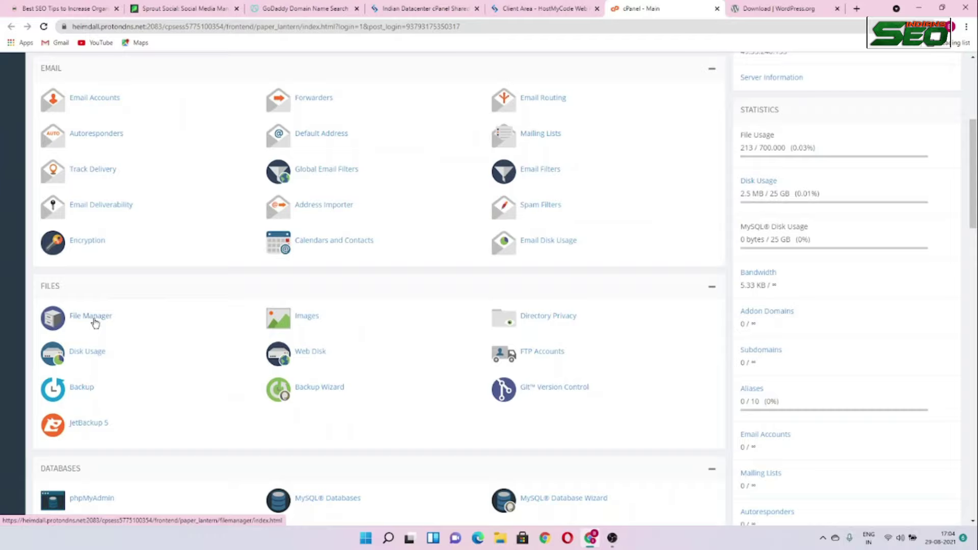
{"action": "left_click", "coordinate": [97, 323]}
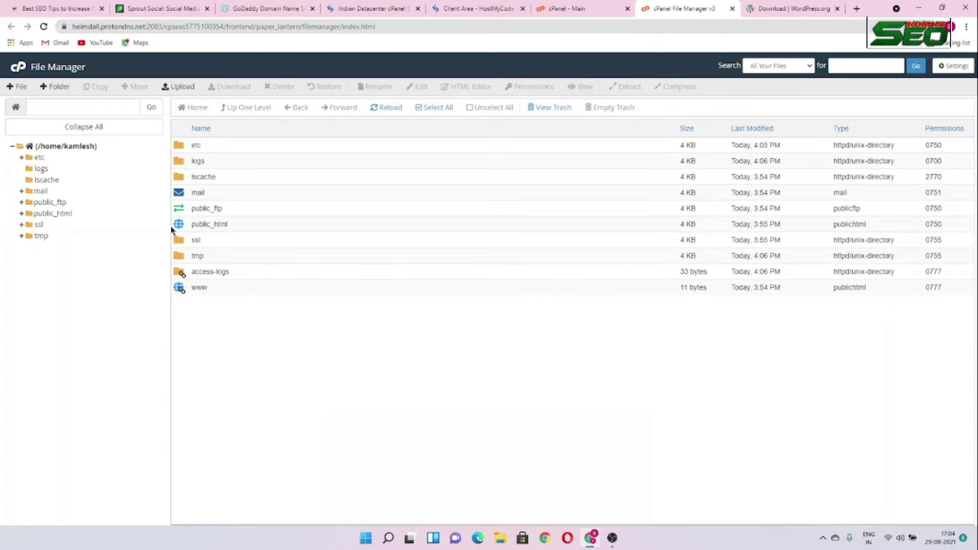
{"action": "double_click", "coordinate": [181, 228]}
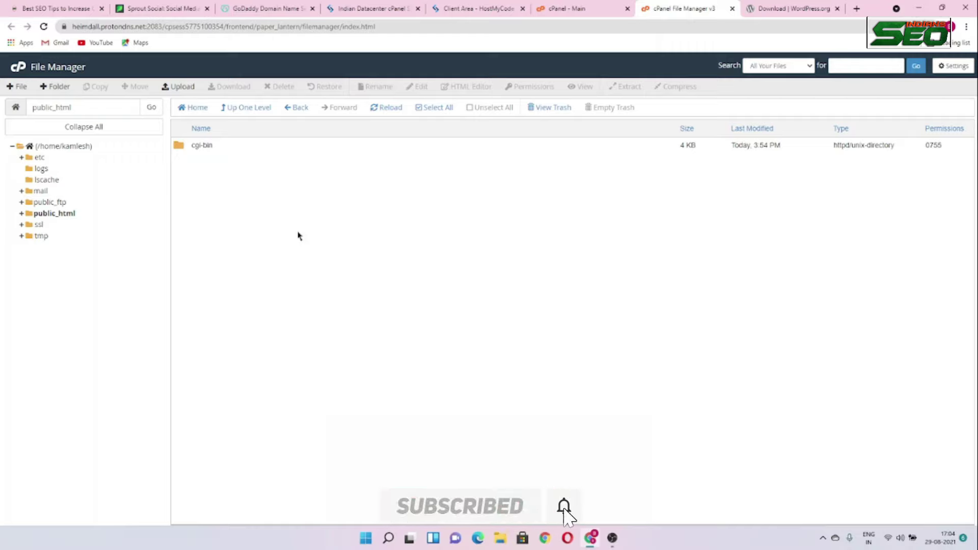
{"action": "left_click", "coordinate": [177, 87]}
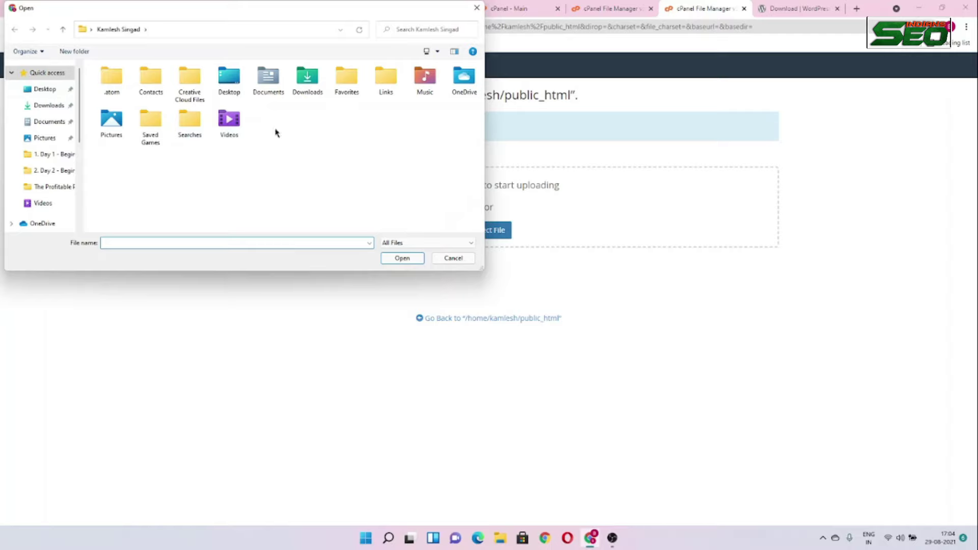
{"action": "left_click", "coordinate": [48, 105]}
{"action": "double_click", "coordinate": [176, 120]}
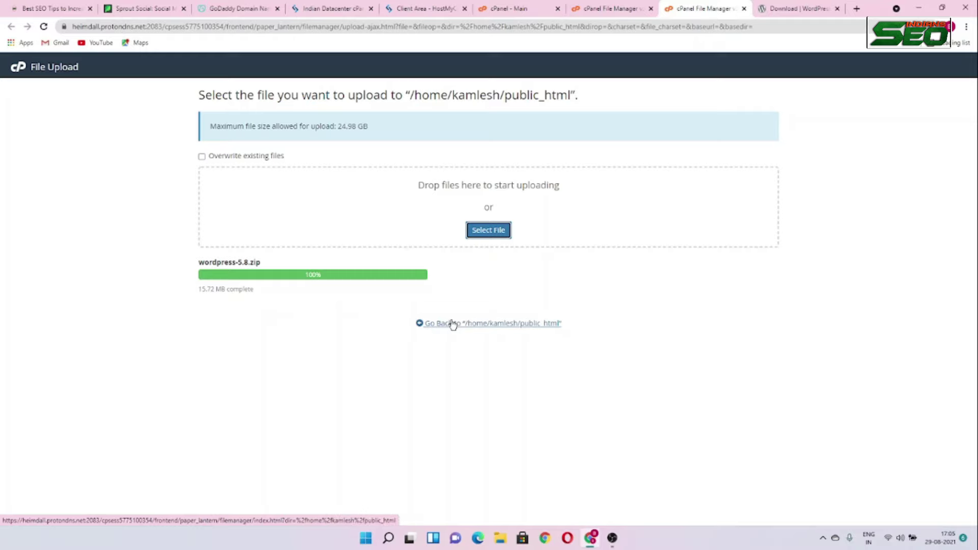
Step: Create the MySQL database indiansengineer (kamlesh_indiansengineer) under MySQL Databases, then go back
{"action": "left_click", "coordinate": [418, 323]}
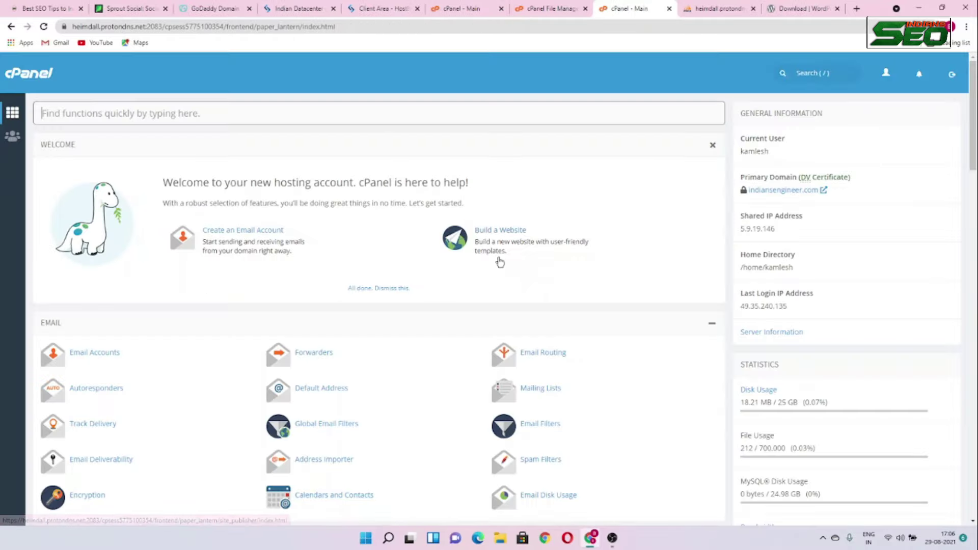
{"action": "scroll", "coordinate": [508, 272], "scroll_direction": "down", "scroll_amount": 7}
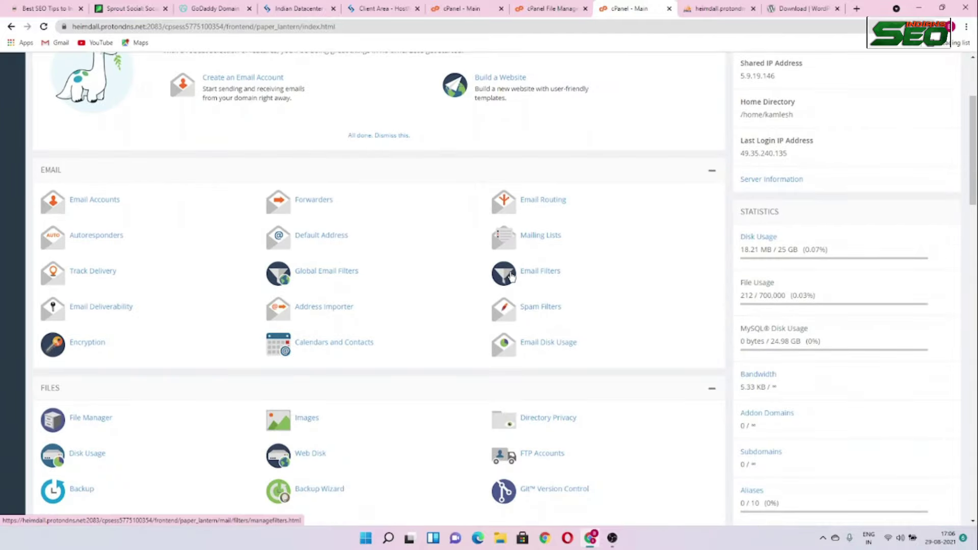
{"action": "scroll", "coordinate": [509, 277], "scroll_direction": "down", "scroll_amount": 3}
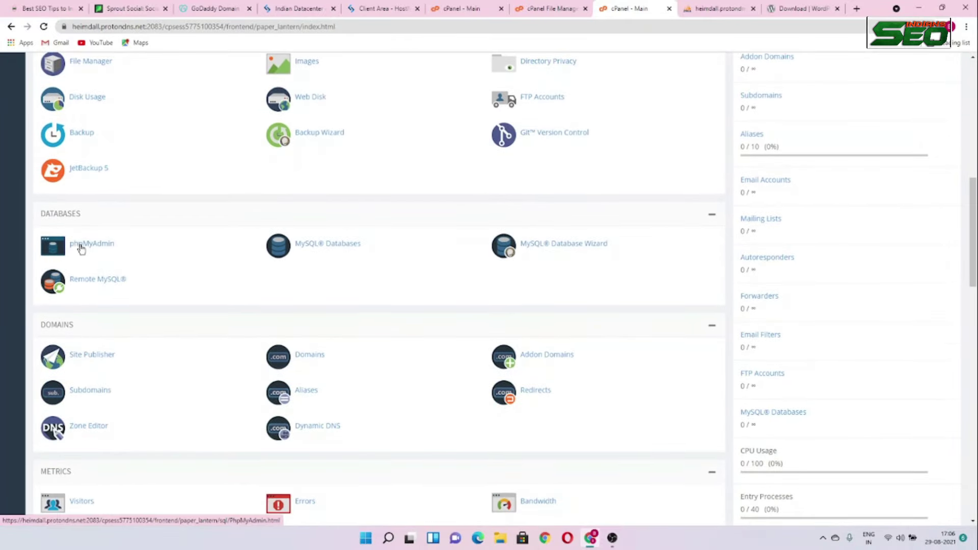
{"action": "left_click", "coordinate": [306, 246]}
{"action": "left_click", "coordinate": [196, 241]}
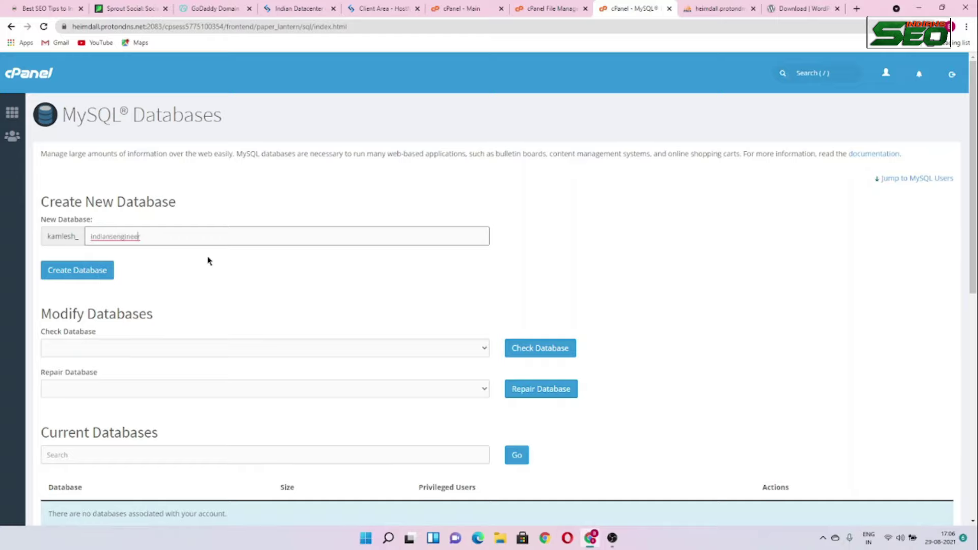
{"action": "left_click", "coordinate": [86, 277]}
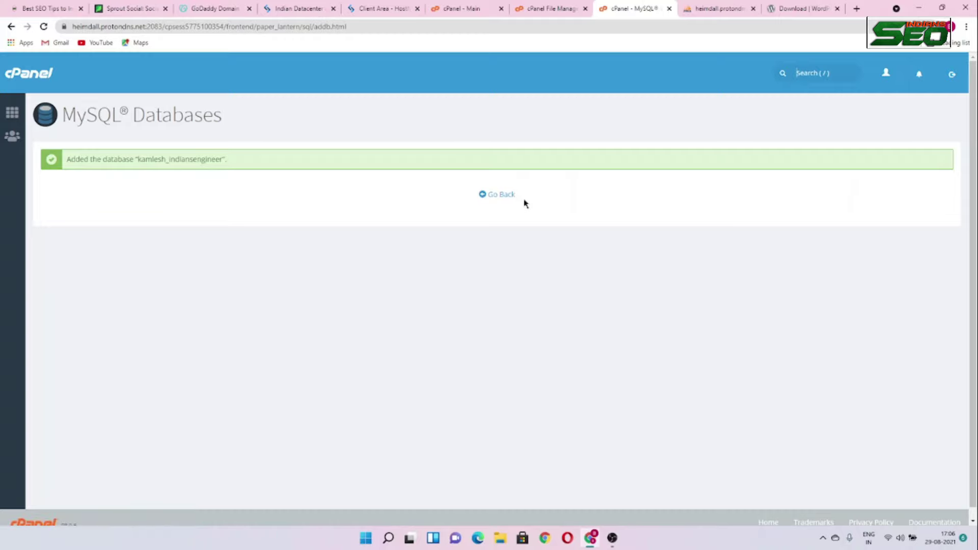
{"action": "left_click", "coordinate": [504, 198]}
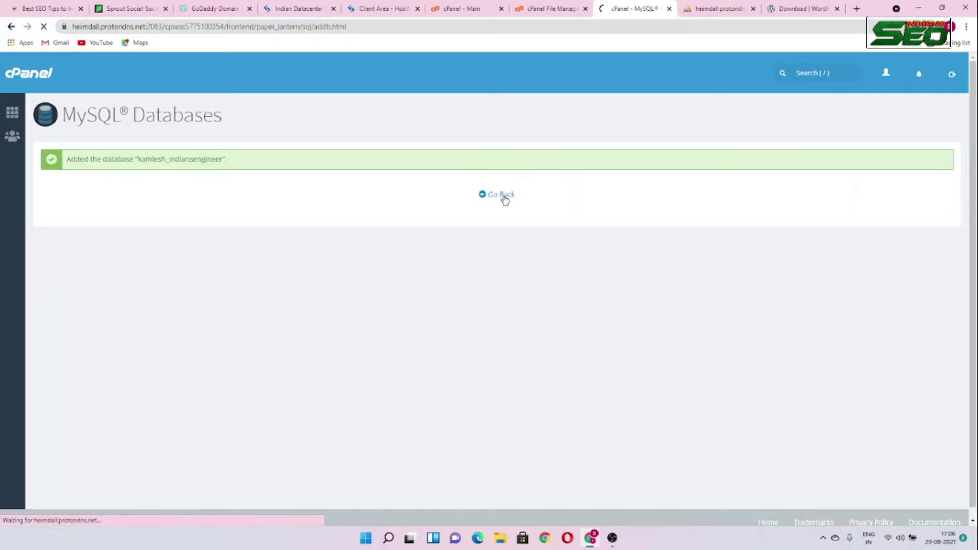
Step: Create a new MySQL user with the suggested username and a password
{"action": "scroll", "coordinate": [231, 291], "scroll_direction": "down", "scroll_amount": 7}
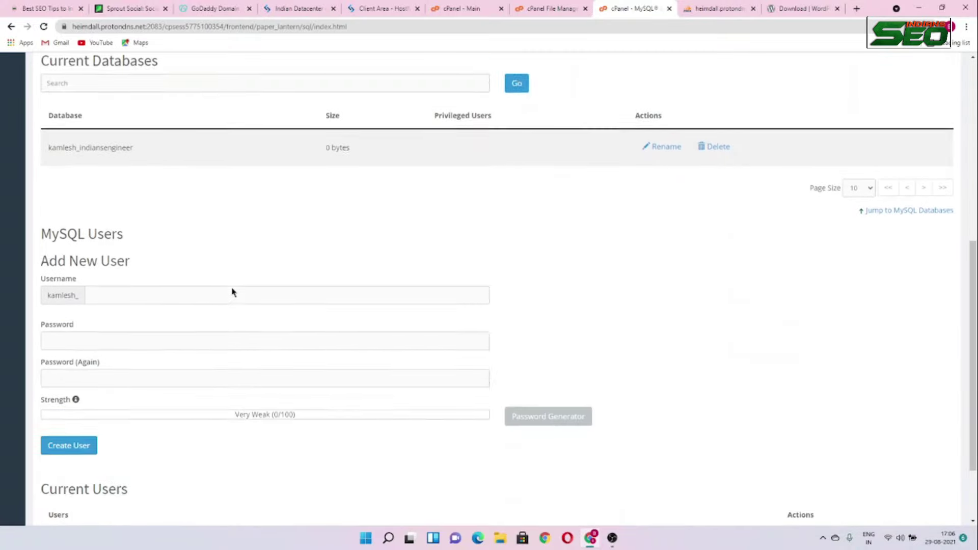
{"action": "scroll", "coordinate": [231, 292], "scroll_direction": "down", "scroll_amount": 1}
{"action": "left_click", "coordinate": [188, 259]}
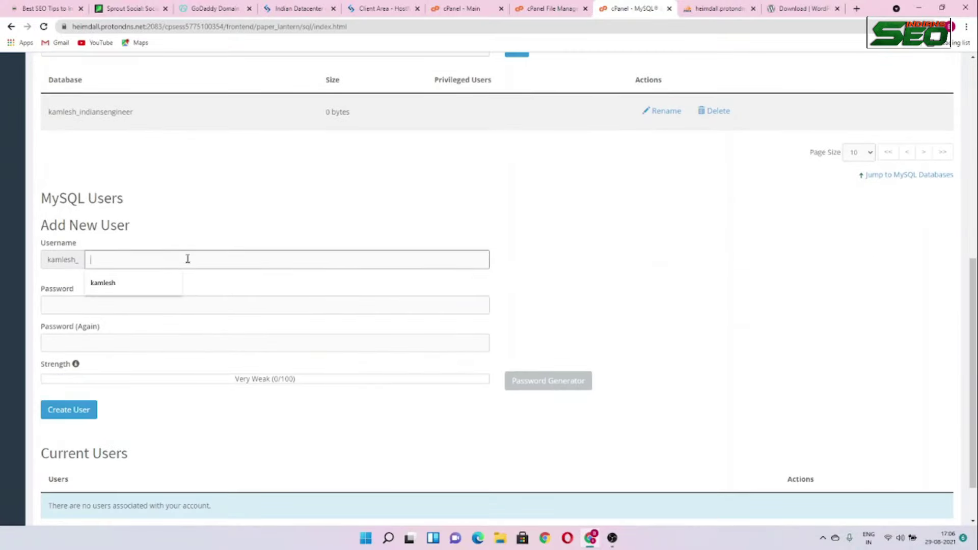
{"action": "left_click", "coordinate": [135, 285]}
{"action": "left_click", "coordinate": [153, 305]}
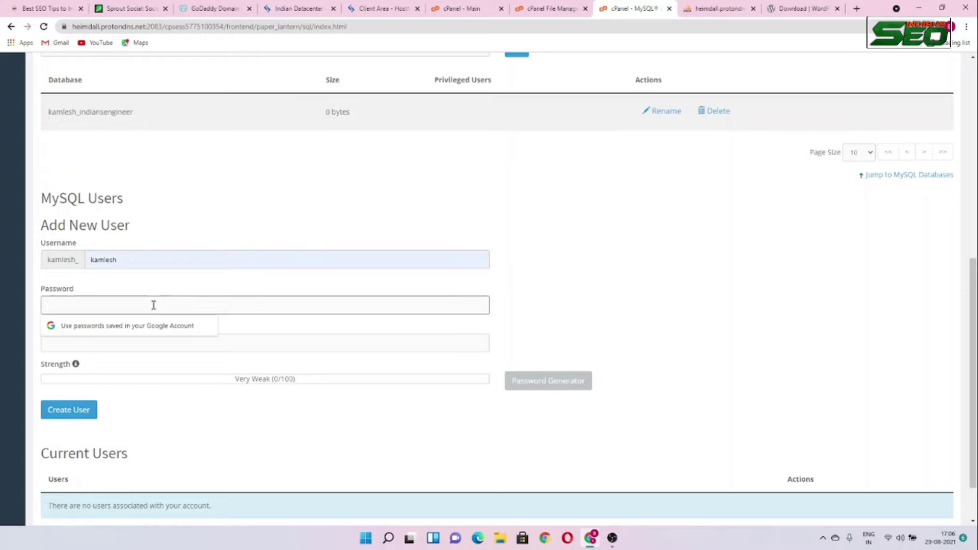
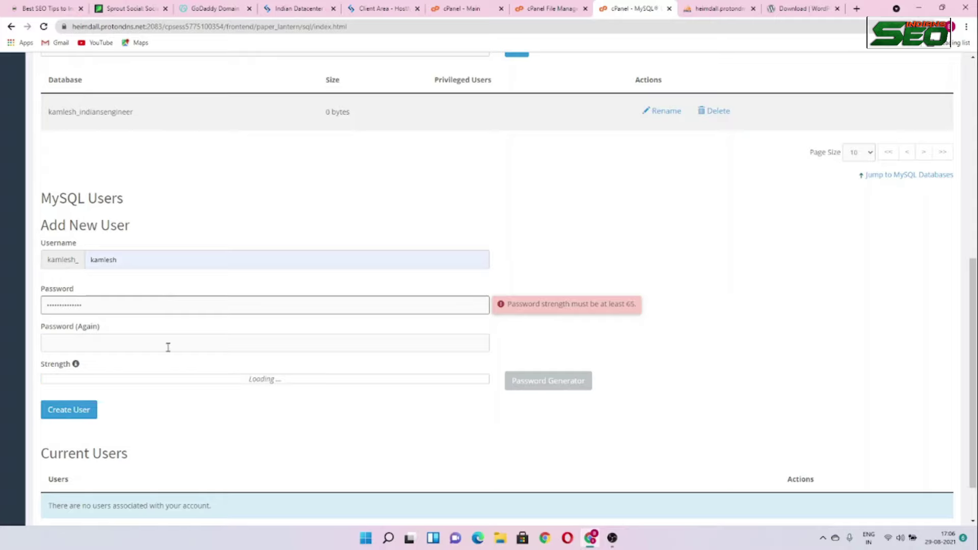
{"action": "left_click", "coordinate": [152, 341]}
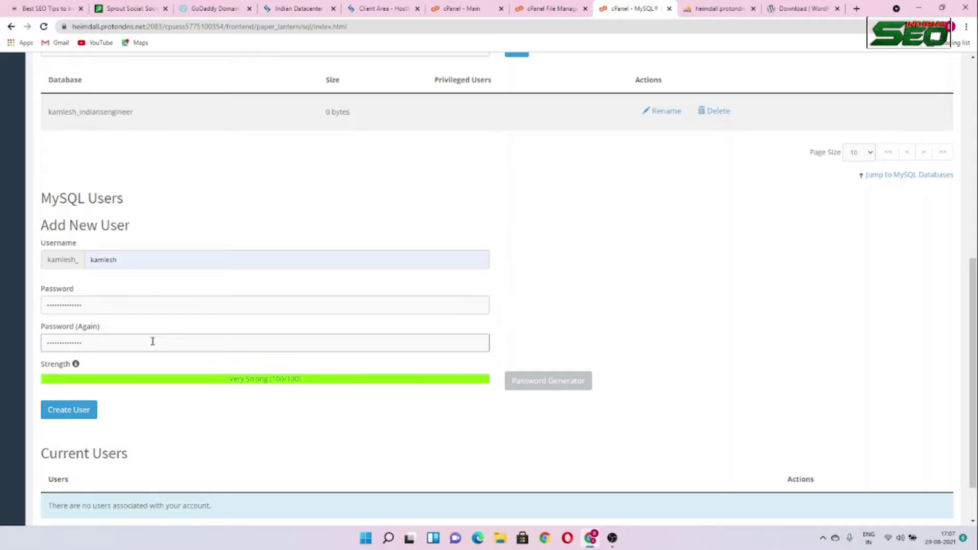
{"action": "scroll", "coordinate": [168, 356], "scroll_direction": "down", "scroll_amount": 1}
{"action": "left_click", "coordinate": [68, 361]}
Step: Decline saving the password, then return to MySQL Databases' Add User To Database section
{"action": "left_click", "coordinate": [911, 195]}
{"action": "left_click", "coordinate": [501, 199]}
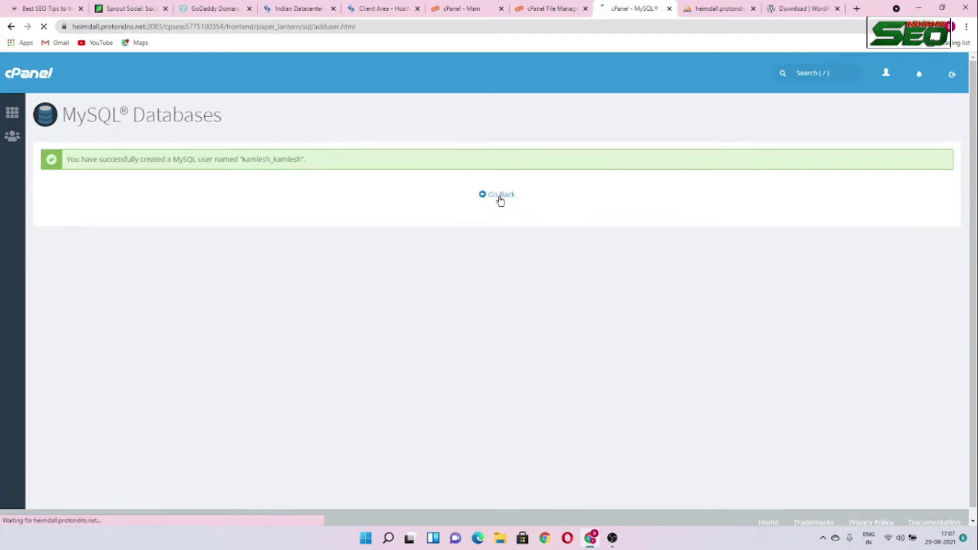
{"action": "scroll", "coordinate": [299, 313], "scroll_direction": "down", "scroll_amount": 5}
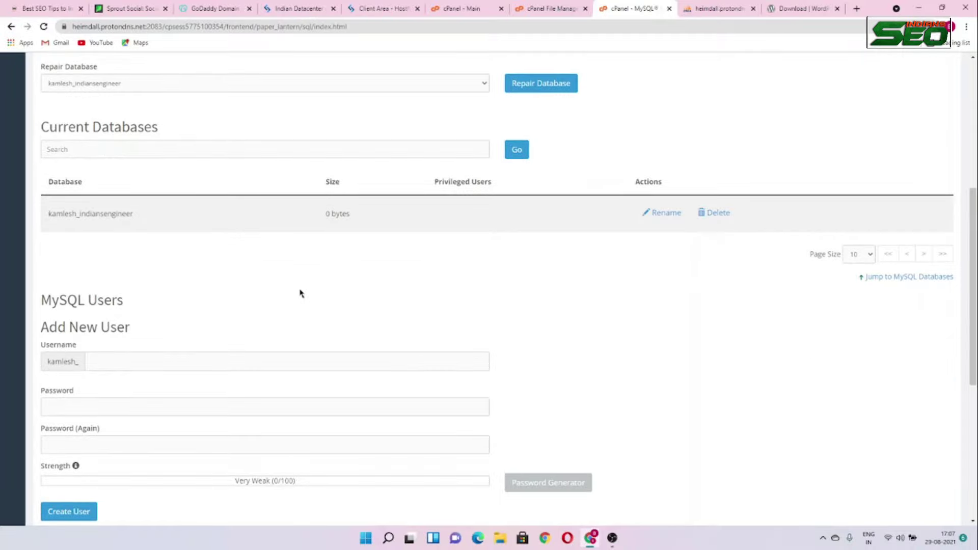
{"action": "scroll", "coordinate": [316, 287], "scroll_direction": "down", "scroll_amount": 2}
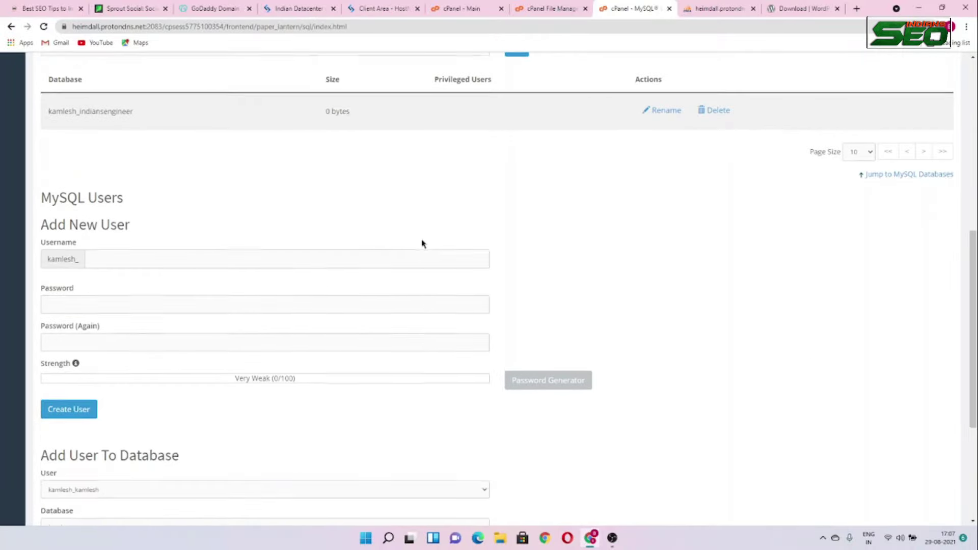
{"action": "scroll", "coordinate": [422, 244], "scroll_direction": "down", "scroll_amount": 2}
{"action": "scroll", "coordinate": [406, 242], "scroll_direction": "down", "scroll_amount": 2}
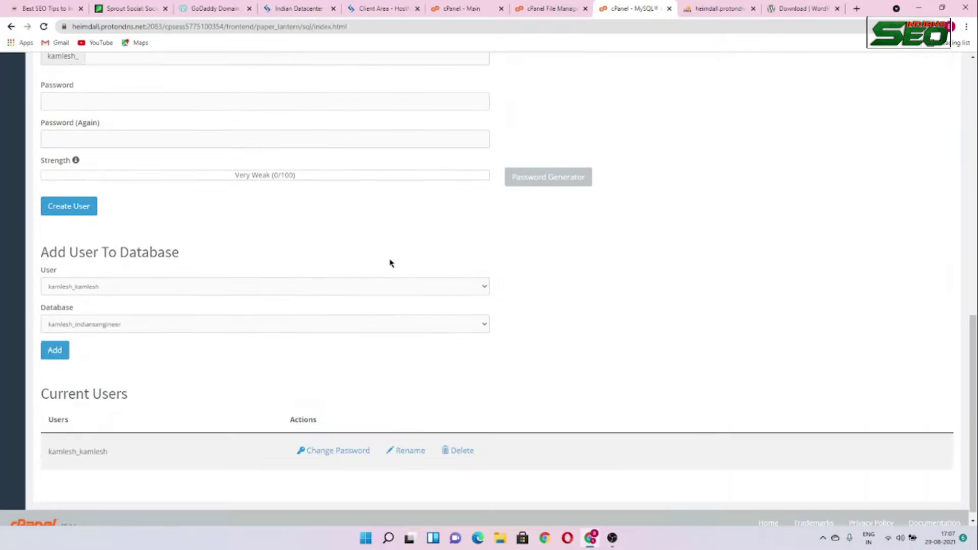
{"action": "scroll", "coordinate": [339, 253], "scroll_direction": "down", "scroll_amount": 1}
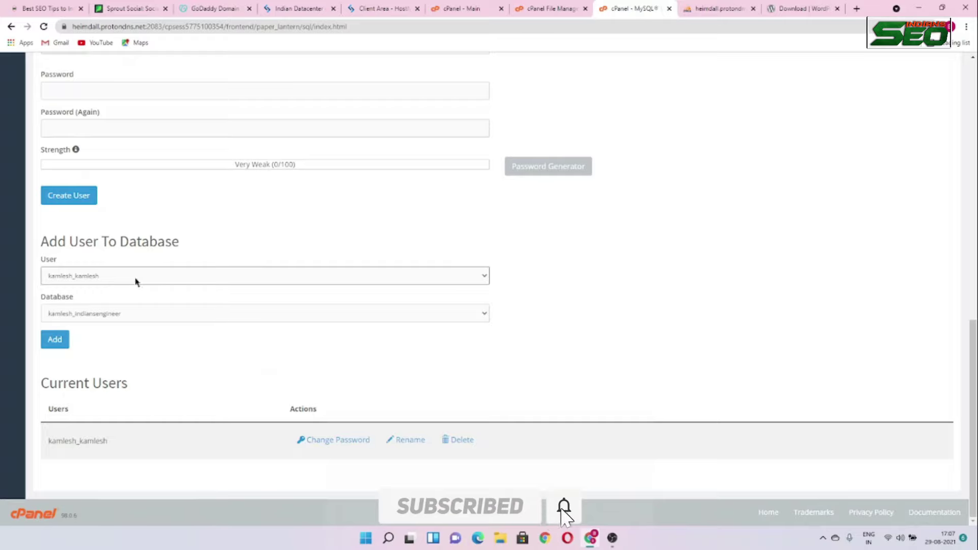
Step: Add the new user to the indiansengineer database with ALL PRIVILEGES, then go back
{"action": "left_click", "coordinate": [44, 346]}
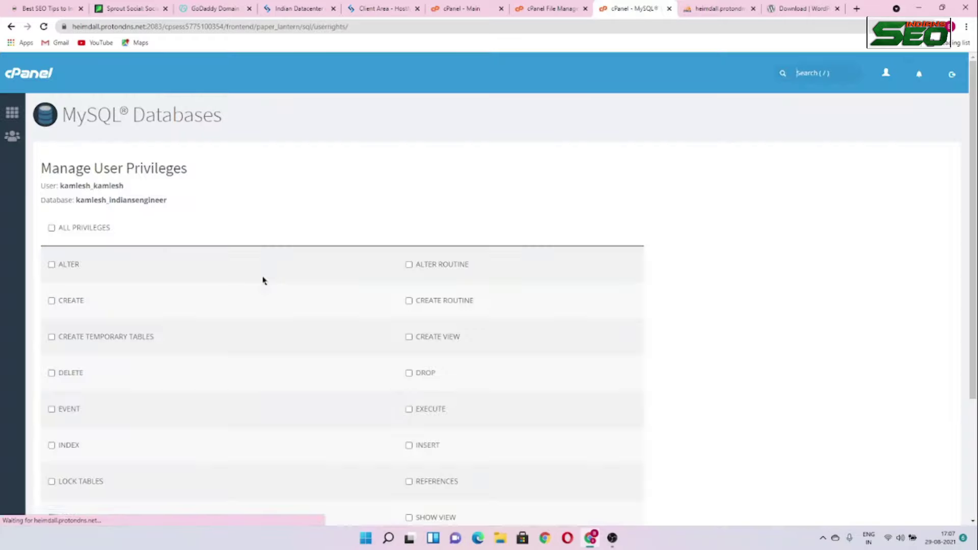
{"action": "left_click", "coordinate": [51, 228]}
{"action": "scroll", "coordinate": [354, 308], "scroll_direction": "down", "scroll_amount": 3}
{"action": "left_click", "coordinate": [84, 432]}
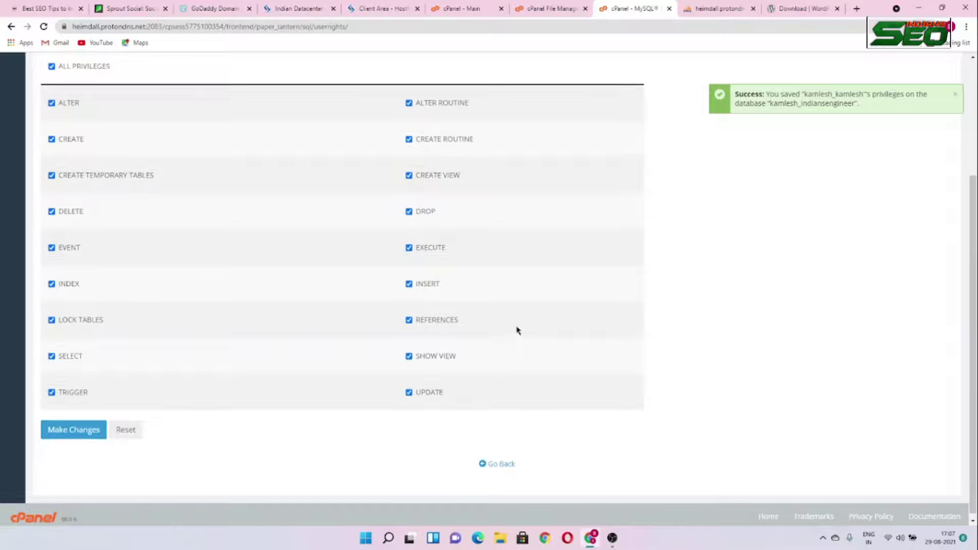
{"action": "scroll", "coordinate": [518, 330], "scroll_direction": "down", "scroll_amount": 5}
{"action": "left_click", "coordinate": [491, 461]}
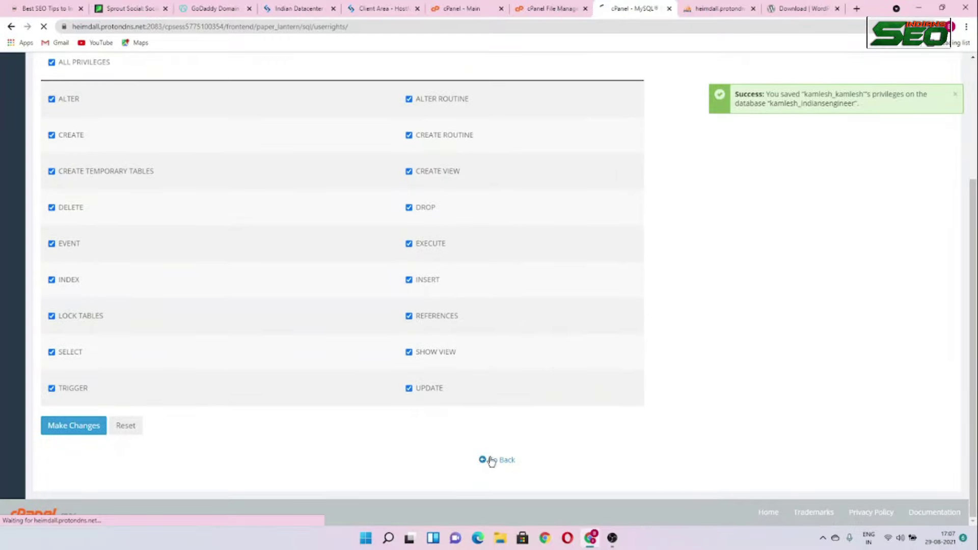
{"action": "scroll", "coordinate": [387, 291], "scroll_direction": "down", "scroll_amount": 3}
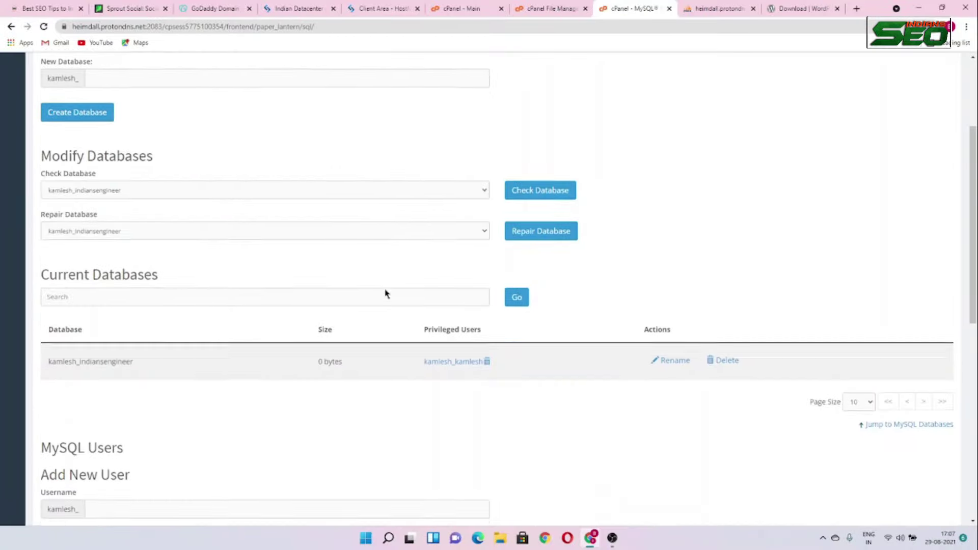
{"action": "scroll", "coordinate": [386, 292], "scroll_direction": "down", "scroll_amount": 5}
{"action": "scroll", "coordinate": [494, 264], "scroll_direction": "up", "scroll_amount": 8}
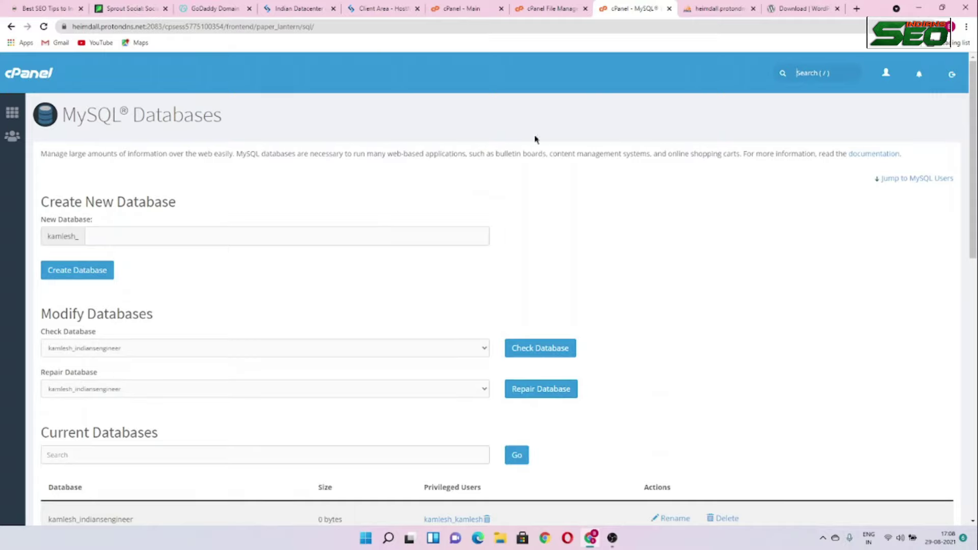
Step: Refresh the File Manager listing and extract wordpress-5.8.zip into /public_html
{"action": "left_click", "coordinate": [560, 8]}
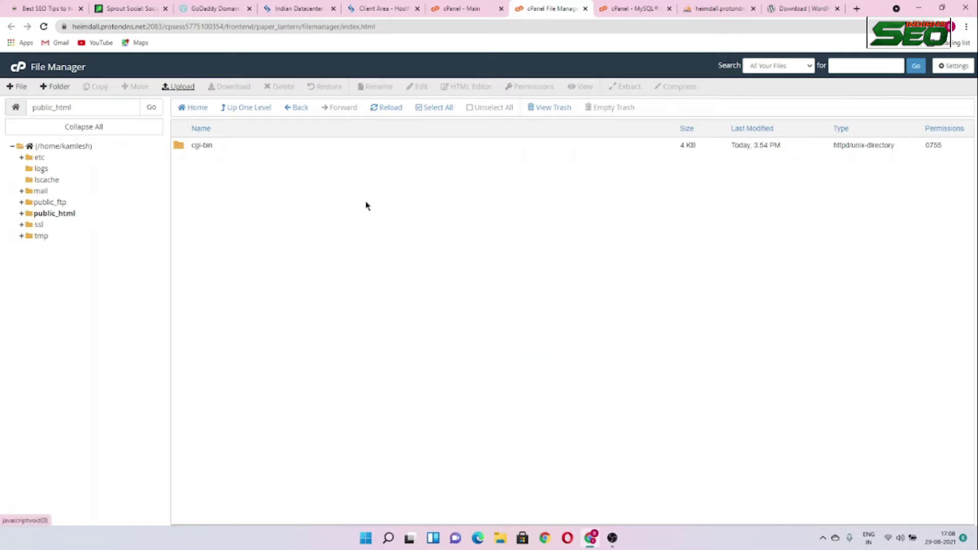
{"action": "left_click", "coordinate": [389, 115]}
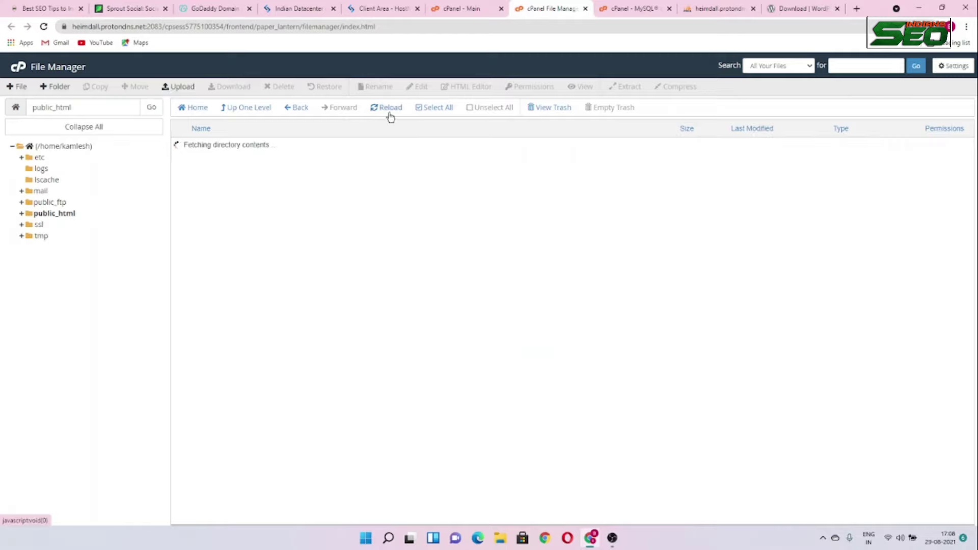
{"action": "left_click", "coordinate": [242, 161]}
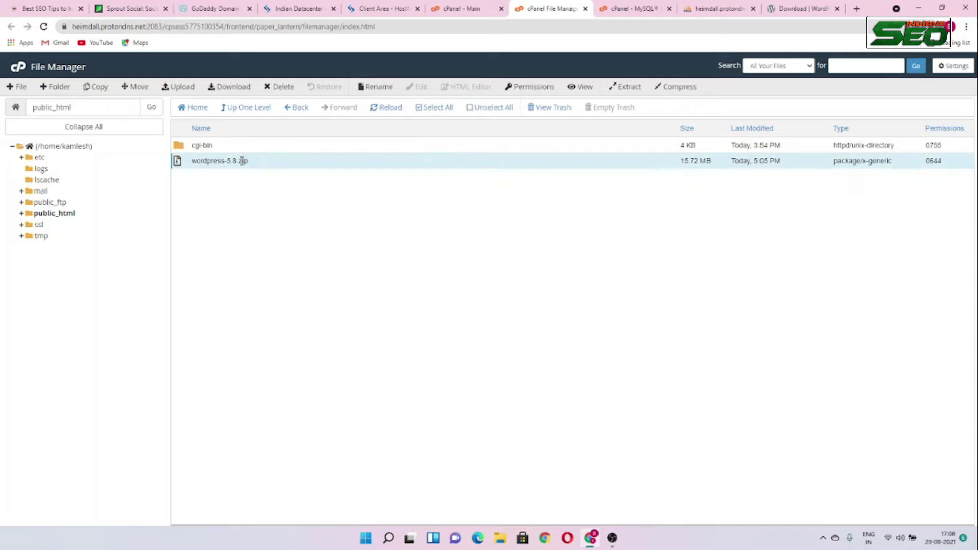
{"action": "right_click", "coordinate": [242, 161]}
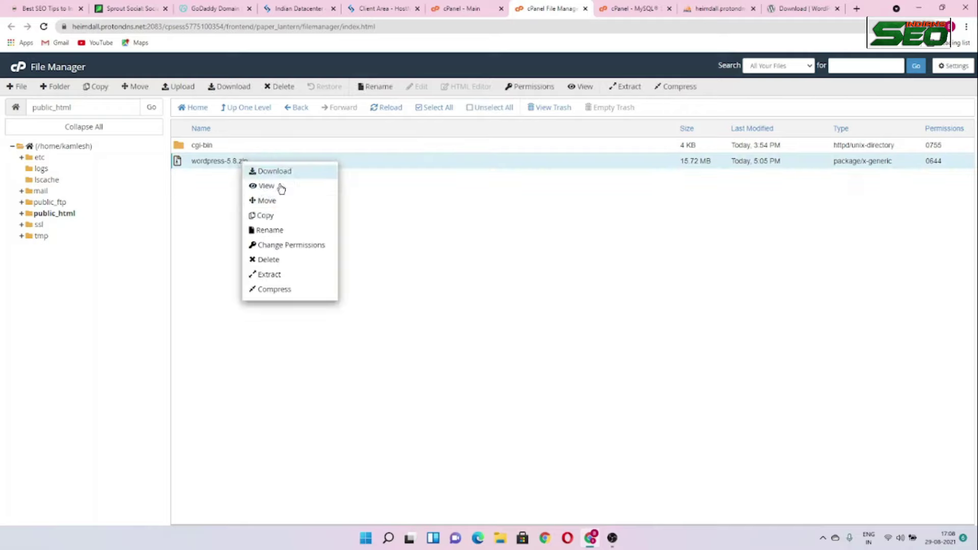
{"action": "left_click", "coordinate": [278, 277]}
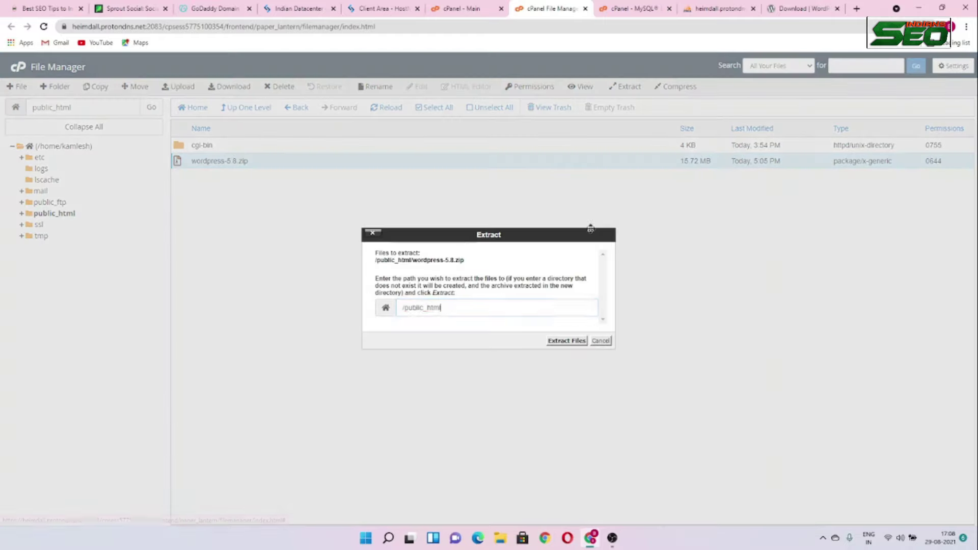
{"action": "left_click", "coordinate": [560, 340]}
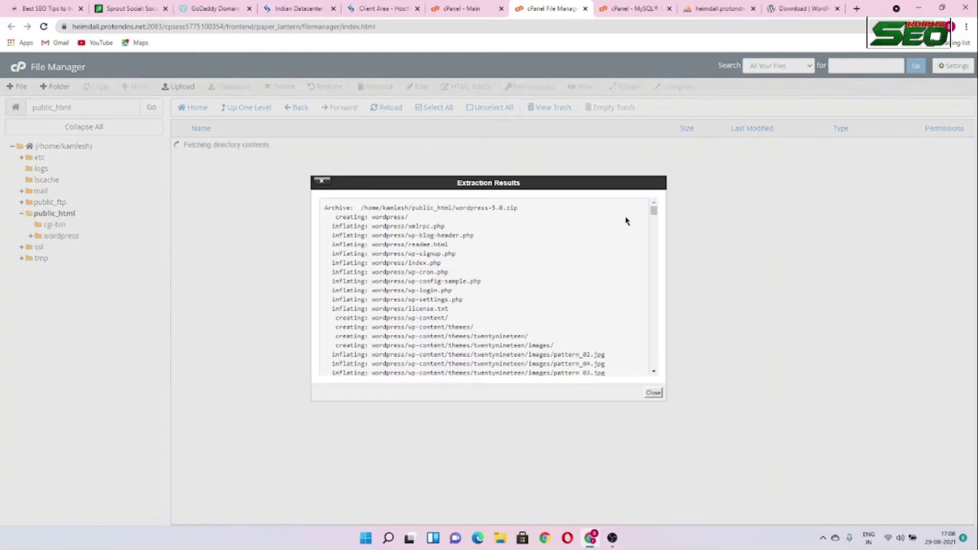
Step: Close the extraction results, refresh the listing and open the new wordpress folder
{"action": "left_click", "coordinate": [652, 393]}
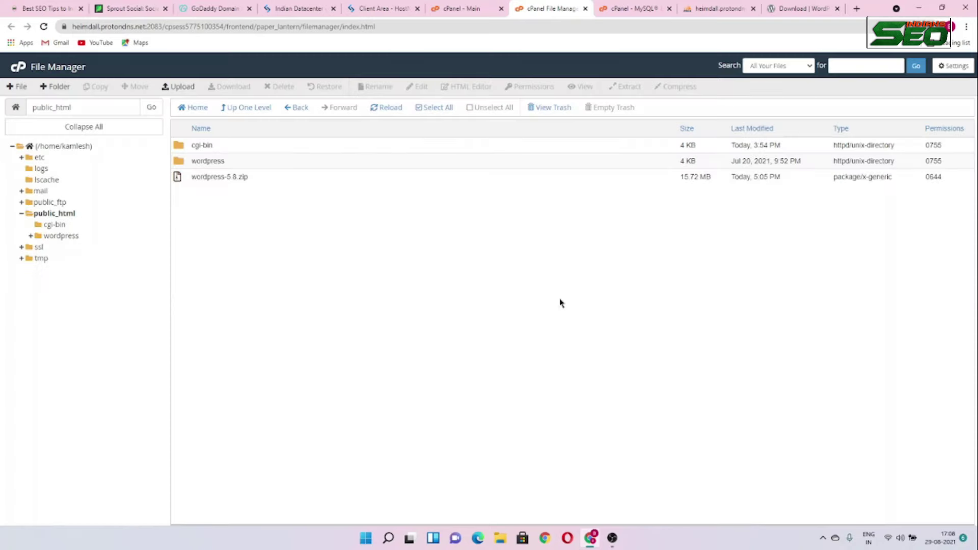
{"action": "left_click", "coordinate": [387, 109]}
{"action": "left_click", "coordinate": [179, 164]}
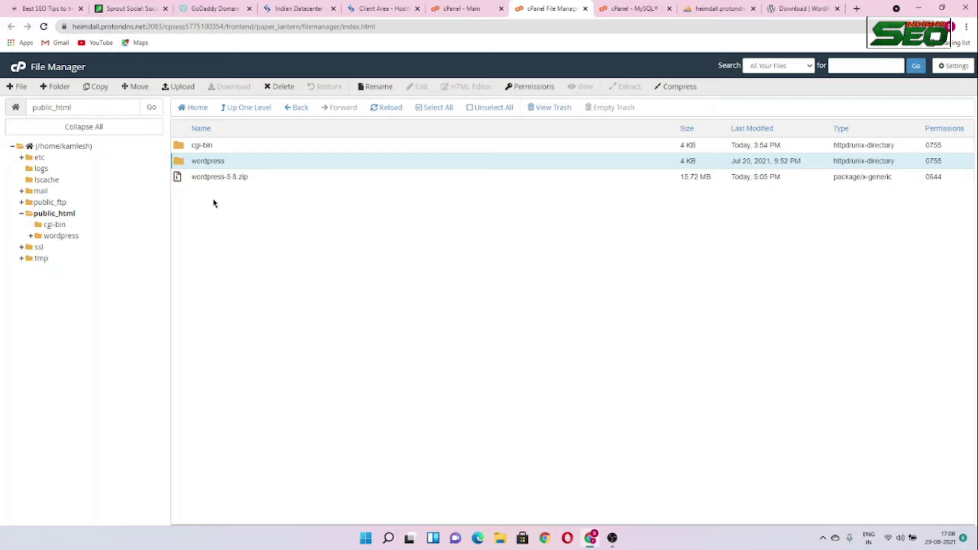
{"action": "double_click", "coordinate": [180, 162]}
Step: Move all files from the wordpress folder to /public_html/ and return up to public_html
{"action": "left_click", "coordinate": [436, 109]}
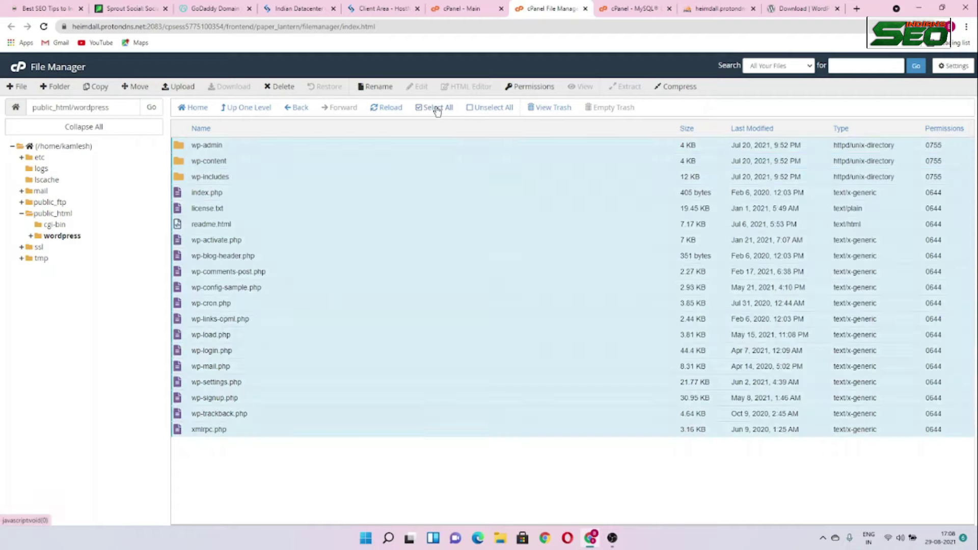
{"action": "right_click", "coordinate": [384, 148]}
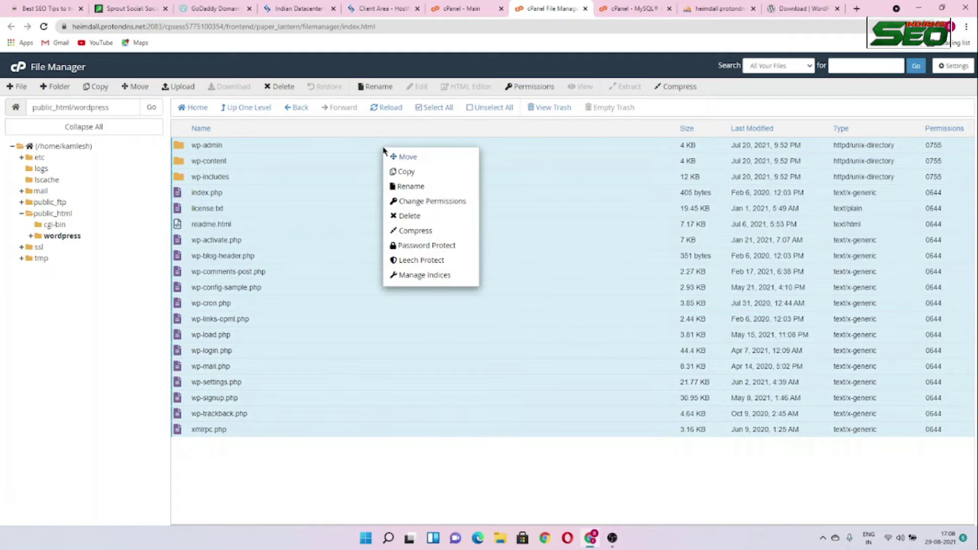
{"action": "left_click", "coordinate": [430, 159]}
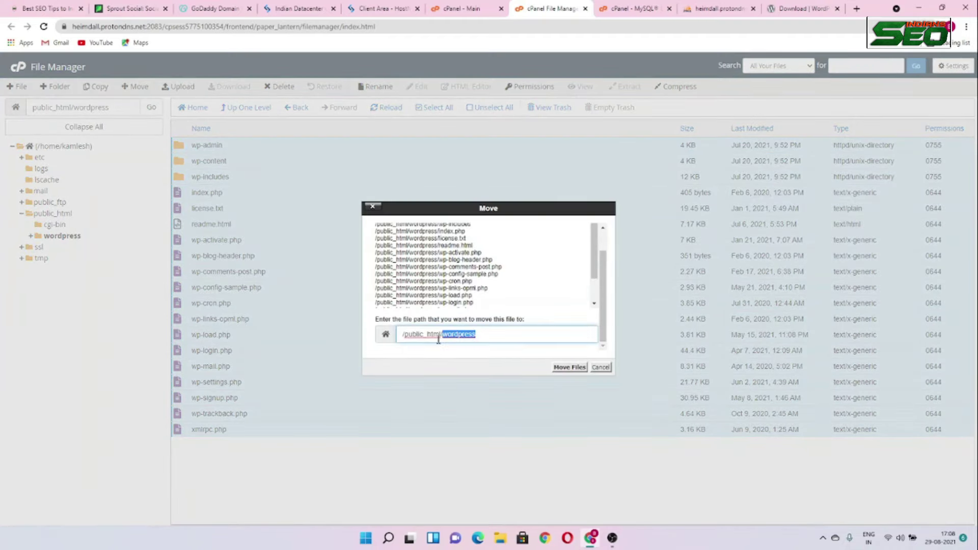
{"action": "key", "text": "BackSpace"}
{"action": "left_click", "coordinate": [566, 367]}
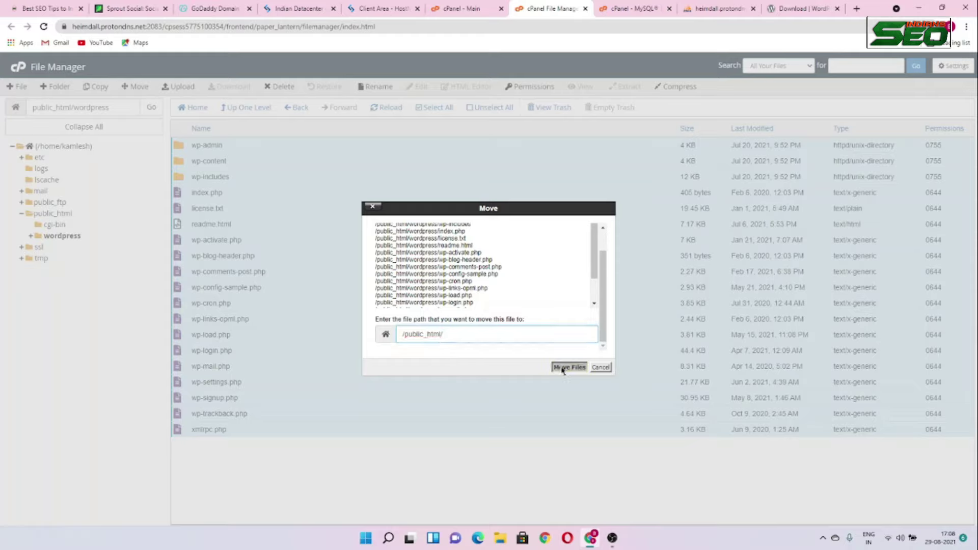
{"action": "left_click", "coordinate": [295, 109]}
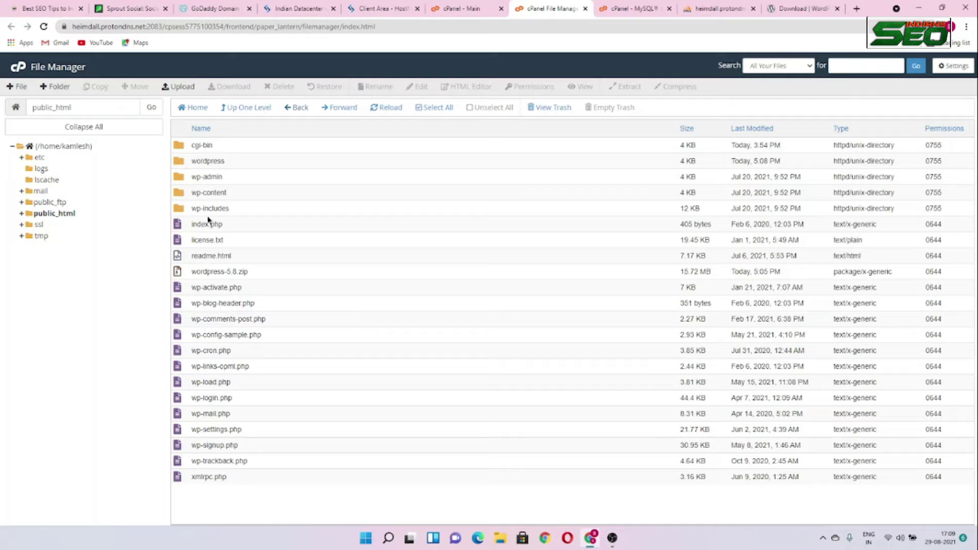
Step: Open wp-config-sample.php in the cPanel code editor
{"action": "left_click", "coordinate": [231, 337]}
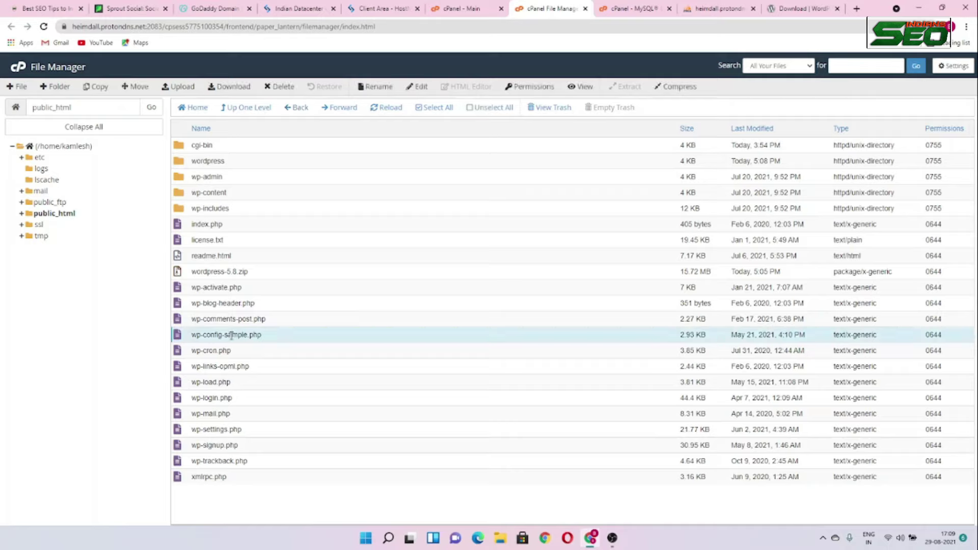
{"action": "right_click", "coordinate": [232, 338]}
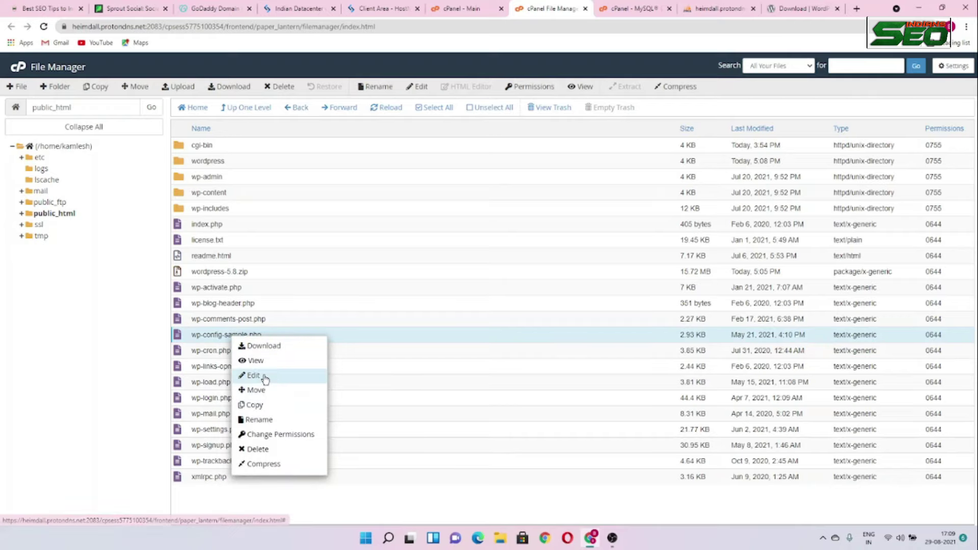
{"action": "left_click", "coordinate": [261, 377]}
{"action": "left_click", "coordinate": [579, 366]}
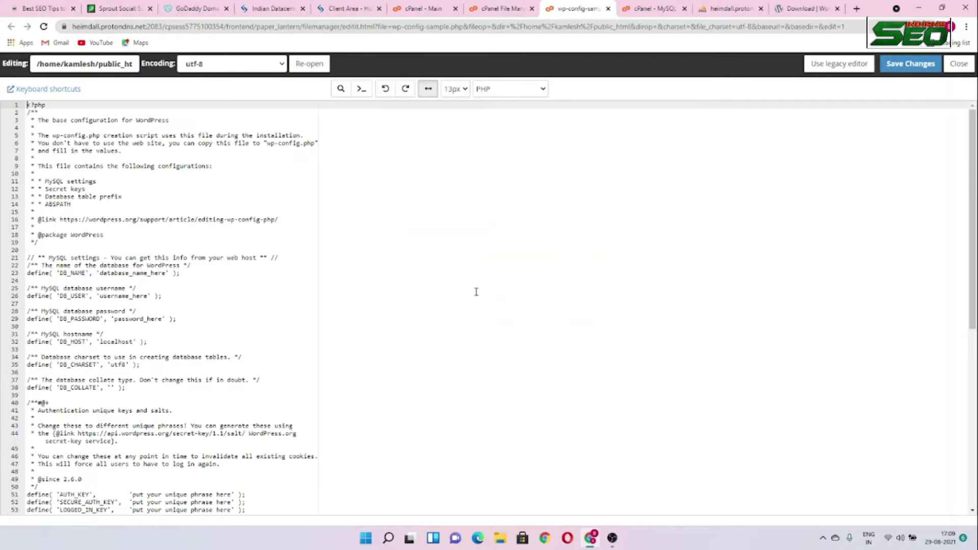
{"action": "scroll", "coordinate": [187, 301], "scroll_direction": "down", "scroll_amount": 2}
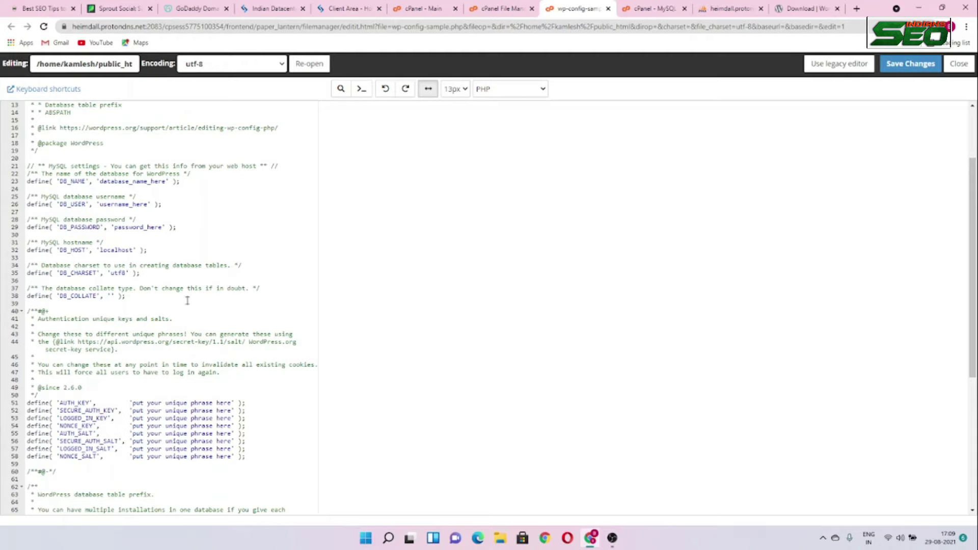
{"action": "scroll", "coordinate": [277, 317], "scroll_direction": "down", "scroll_amount": 2}
{"action": "scroll", "coordinate": [277, 317], "scroll_direction": "up", "scroll_amount": 3}
Step: Paste the new database name over database_name_here on line 23
{"action": "left_click", "coordinate": [245, 281]}
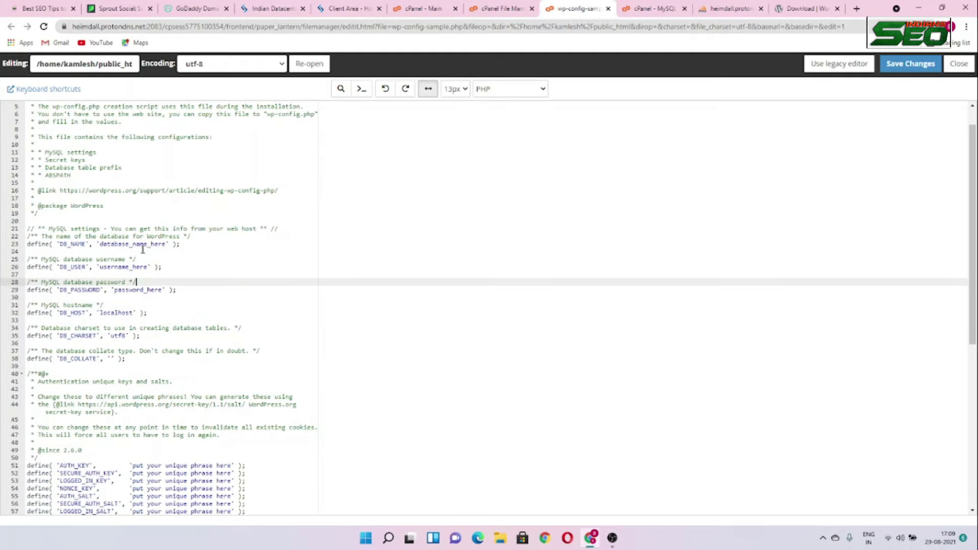
{"action": "left_click", "coordinate": [130, 266]}
{"action": "left_click", "coordinate": [142, 291]}
{"action": "left_click", "coordinate": [121, 243]}
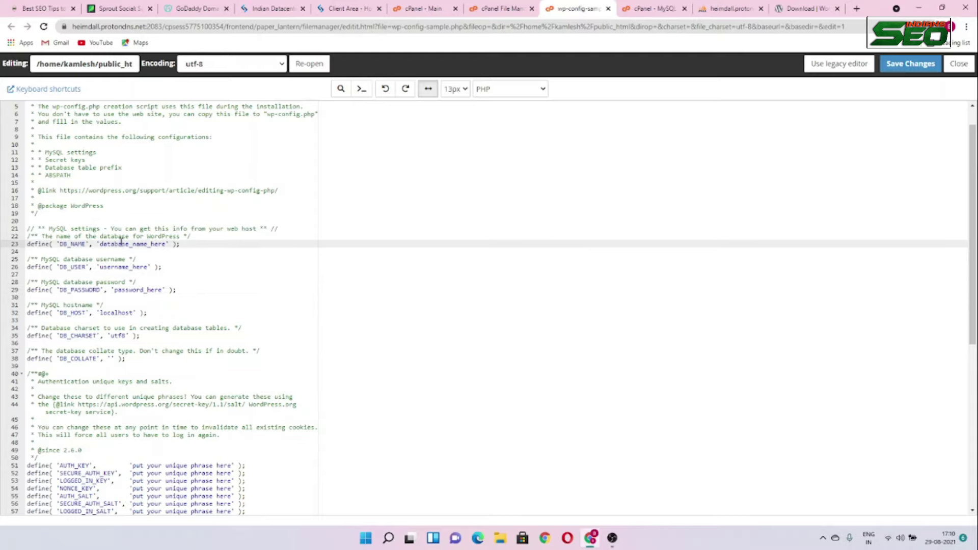
{"action": "double_click", "coordinate": [121, 243]}
{"action": "type", "text": "kamlesh_indiansengineer"}
{"action": "double_click", "coordinate": [119, 266]}
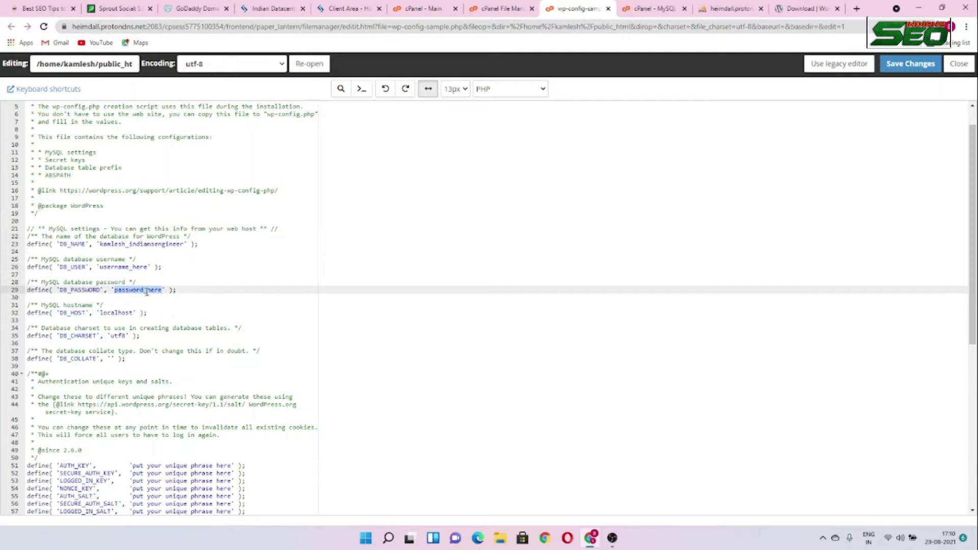
Step: Check the MySQL databases page, then remove a stray user-name paste from the DB_PASSWORD line
{"action": "key", "text": "ctrl+Tab"}
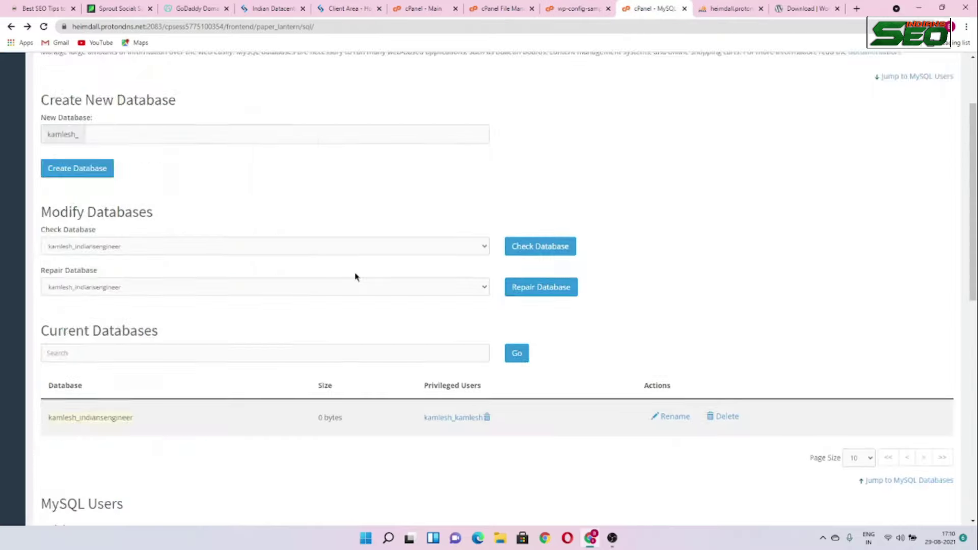
{"action": "scroll", "coordinate": [387, 270], "scroll_direction": "down", "scroll_amount": 3}
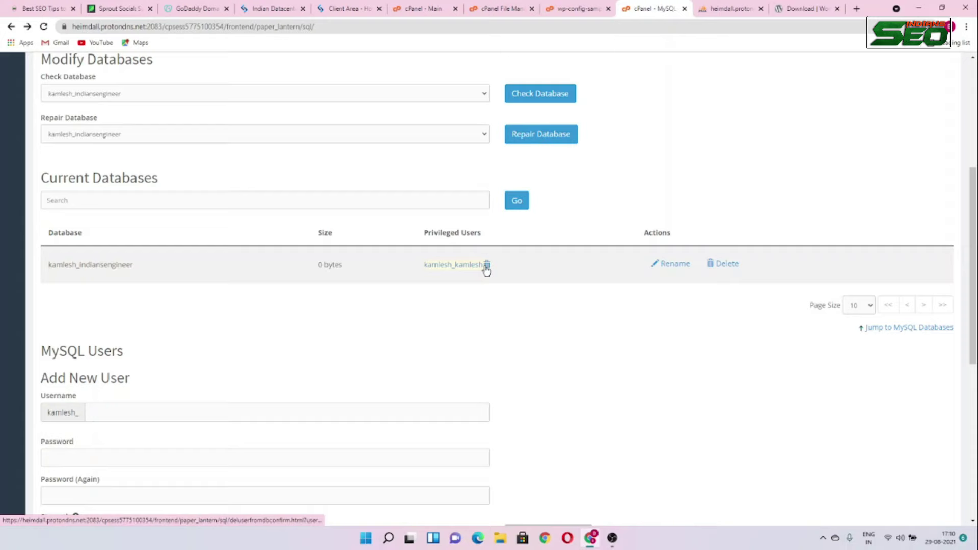
{"action": "left_click", "coordinate": [577, 8]}
{"action": "left_click", "coordinate": [115, 317]}
{"action": "double_click", "coordinate": [142, 289]}
{"action": "key", "text": "ctrl+v"}
{"action": "key", "text": "BackSpace"}
{"action": "left_click", "coordinate": [123, 312]}
{"action": "left_click", "coordinate": [245, 290]}
{"action": "double_click", "coordinate": [140, 290]}
{"action": "key", "text": "ctrl+c"}
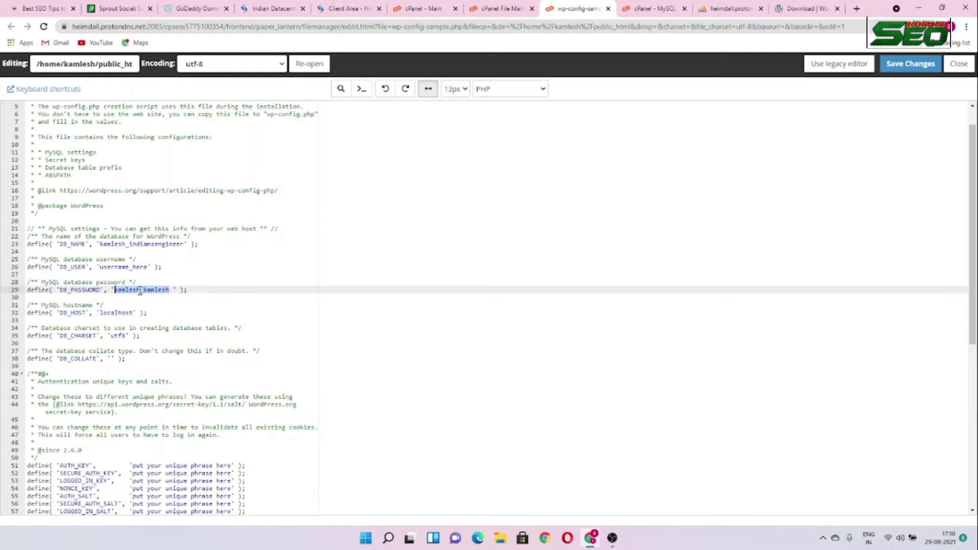
{"action": "key", "text": "Delete"}
Step: Paste the database user over username_here and type the password into DB_PASSWORD
{"action": "double_click", "coordinate": [121, 266]}
{"action": "key", "text": "ctrl+v"}
{"action": "left_click", "coordinate": [117, 289]}
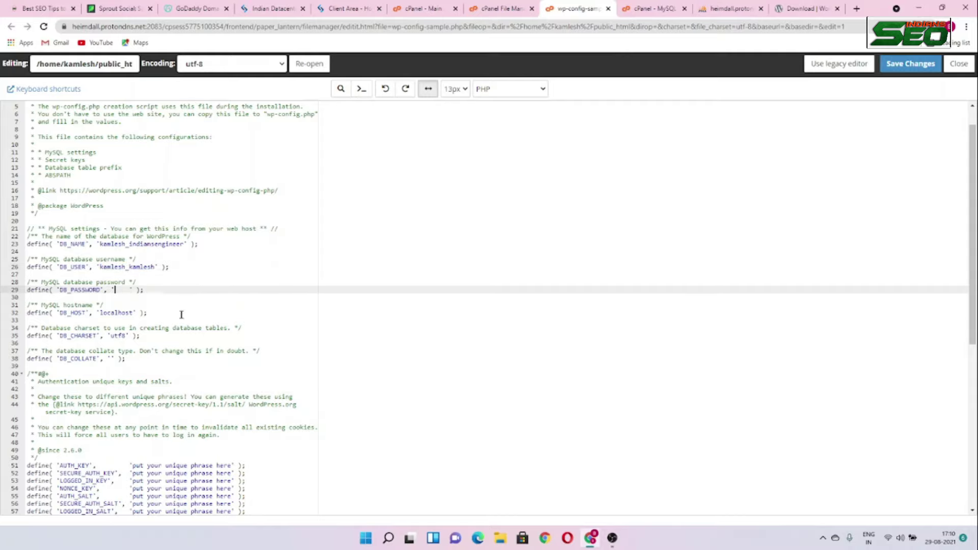
{"action": "key", "text": "ctrl+v"}
{"action": "key", "text": "ctrl+z"}
Step: Replace the DB_PASSWORD value with the copied database password and save wp-config-sample.php
{"action": "scroll", "coordinate": [242, 300], "scroll_direction": "up", "scroll_amount": 1}
{"action": "triple_click", "coordinate": [139, 319]}
{"action": "left_click_drag", "start_coordinate": [115, 318], "coordinate": [168, 319]}
{"action": "key", "text": "BackSpace"}
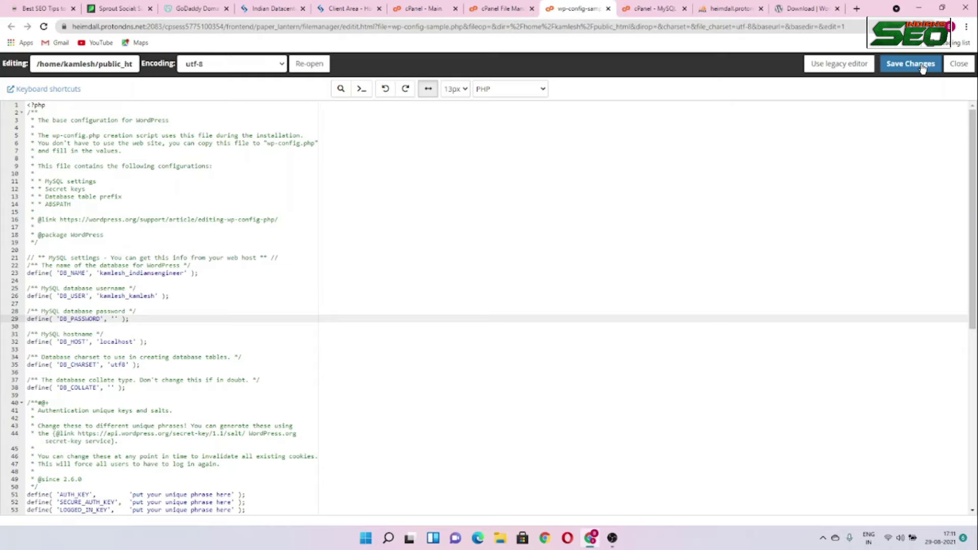
{"action": "key", "text": "ctrl+v"}
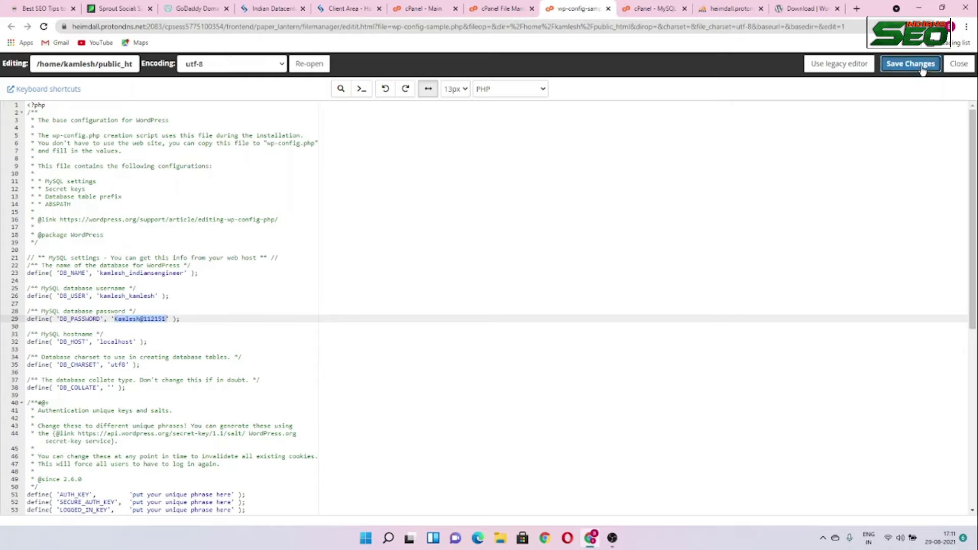
{"action": "left_click", "coordinate": [910, 64]}
Step: Open a new Chrome tab and load indiansengineer.com
{"action": "left_click", "coordinate": [501, 8]}
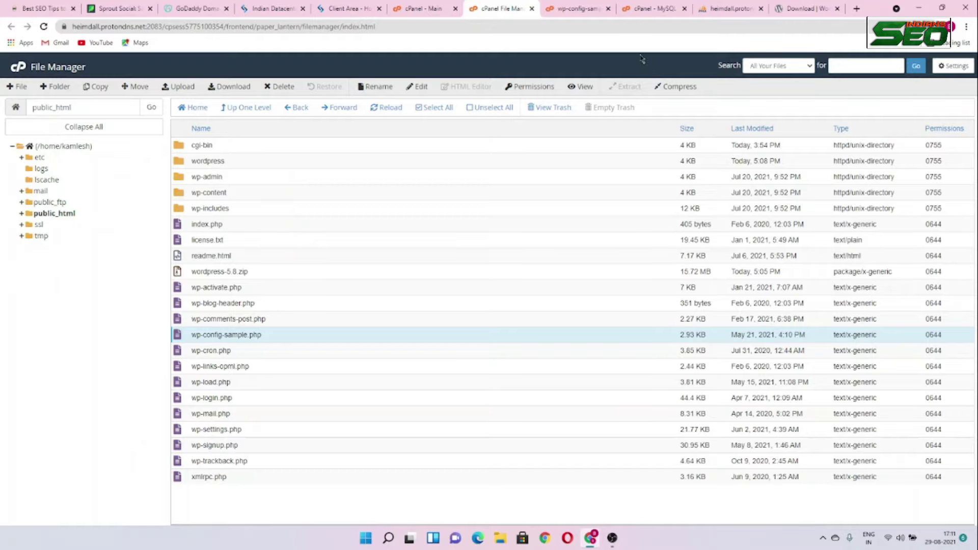
{"action": "left_click", "coordinate": [856, 9]}
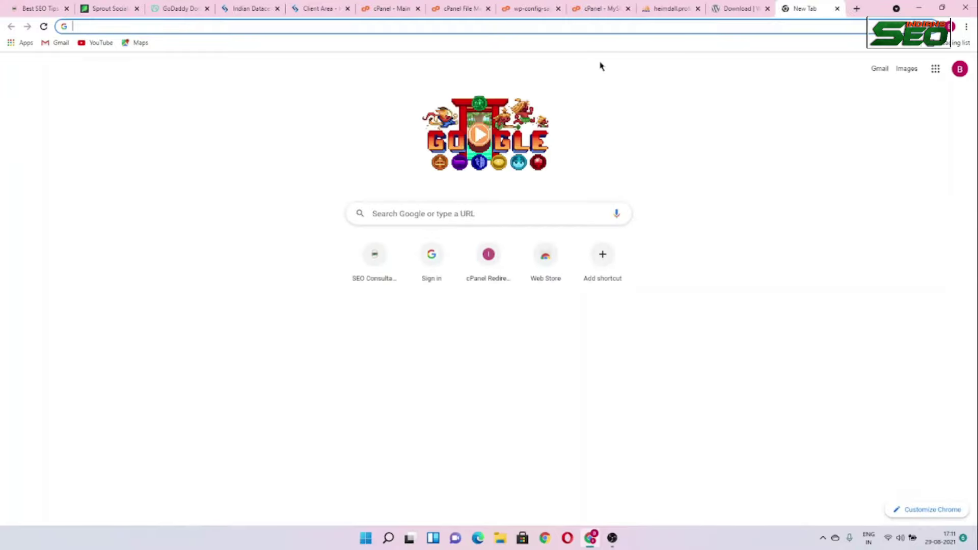
{"action": "type", "text": "indi"}
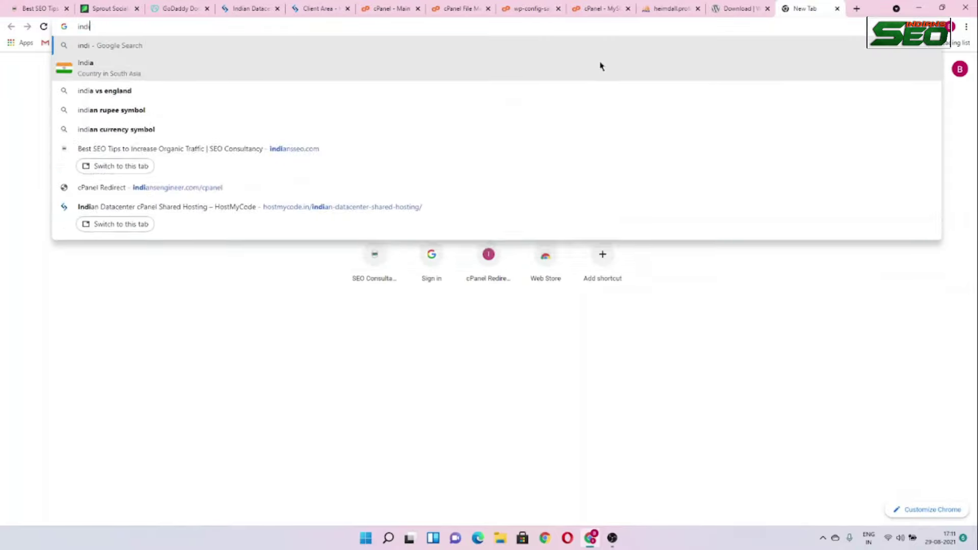
{"action": "type", "text": "ansen"}
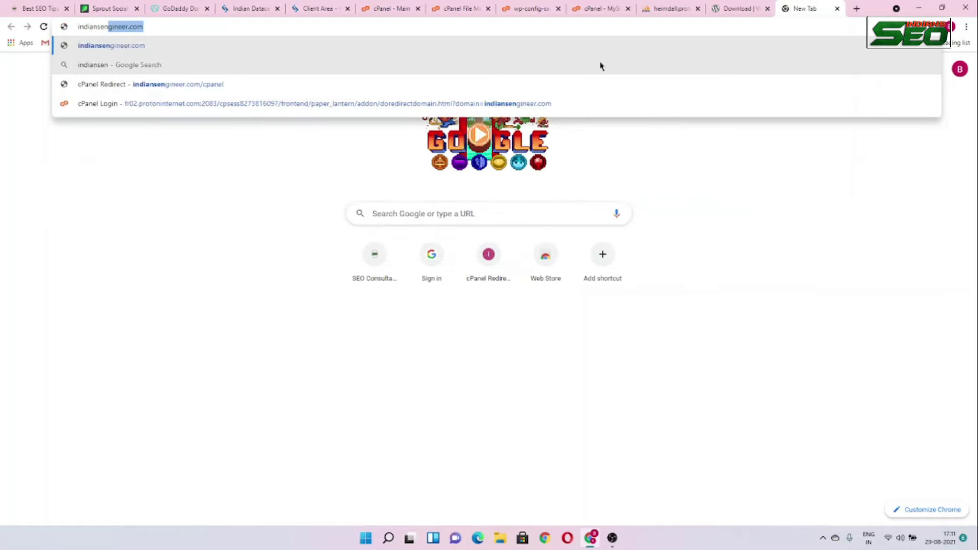
{"action": "key", "text": "Return"}
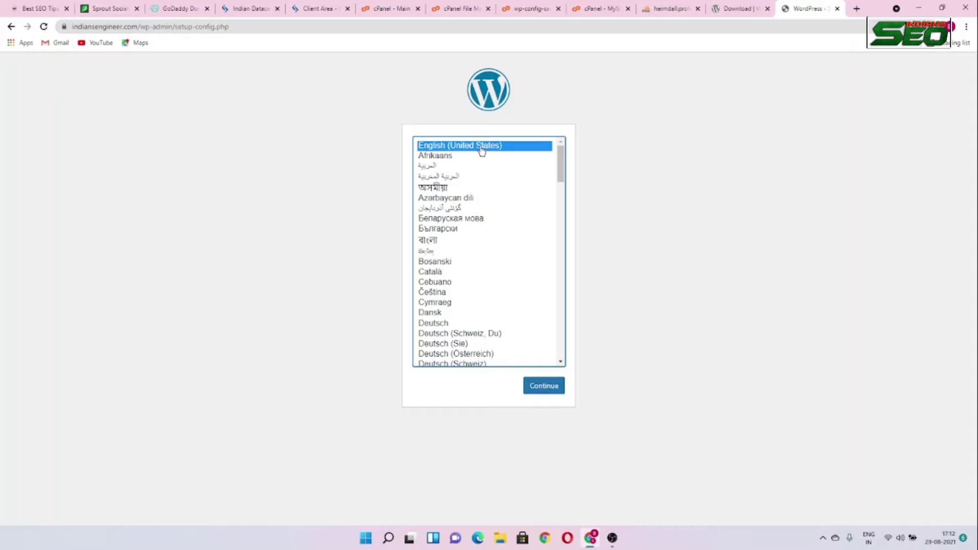
Step: Continue with English and choose Let's go!, then select the default database name 'wordpress'
{"action": "left_click", "coordinate": [546, 395]}
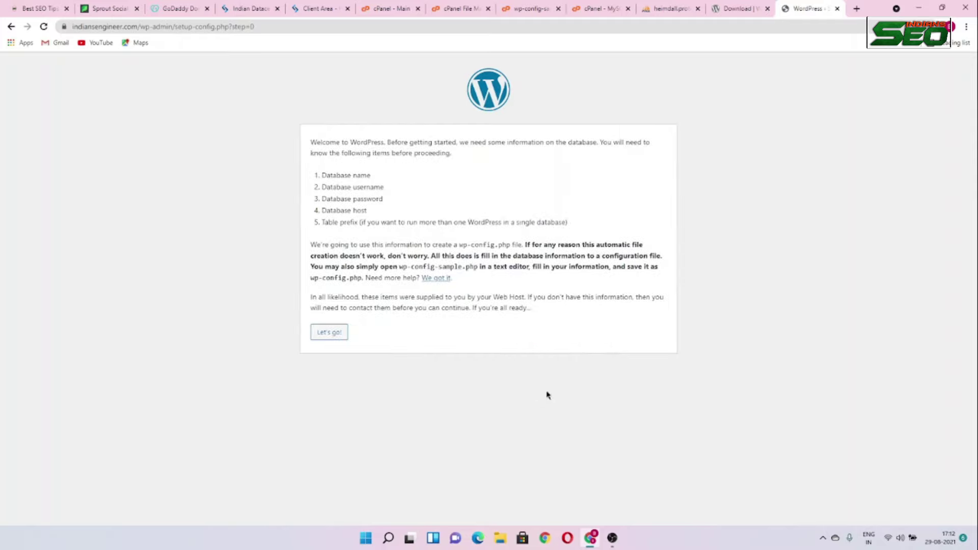
{"action": "left_click", "coordinate": [328, 336]}
{"action": "double_click", "coordinate": [459, 166]}
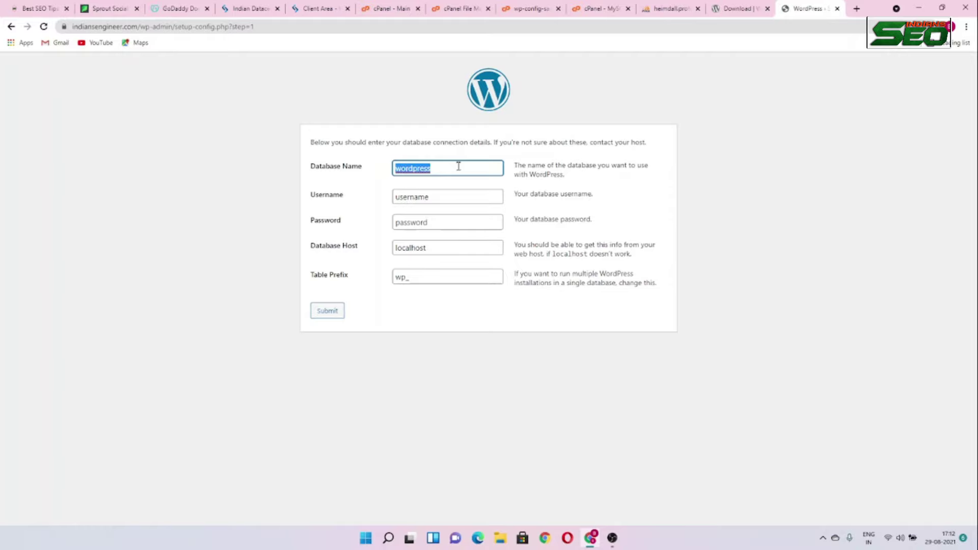
Step: Paste the database name and database user from cPanel into the Database Name and Username fields
{"action": "left_click", "coordinate": [599, 10]}
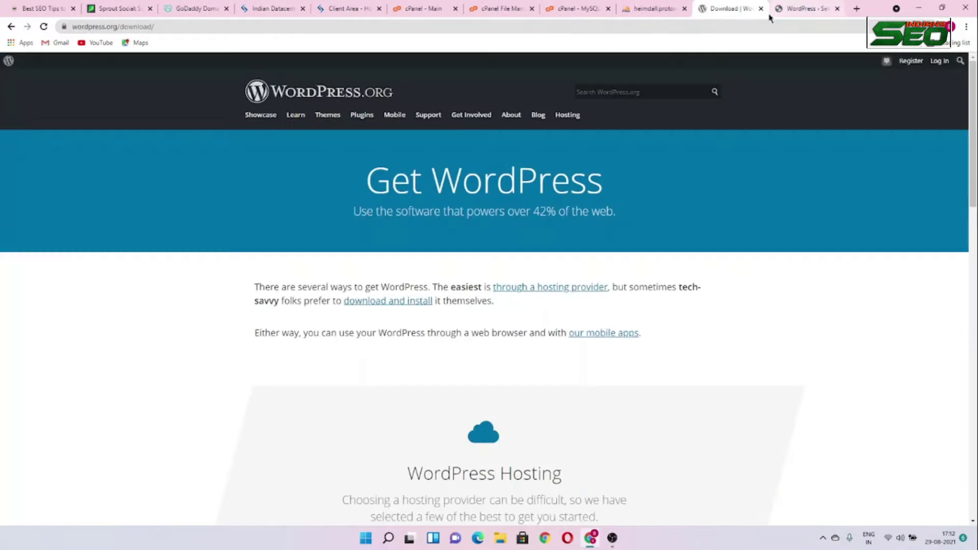
{"action": "key", "text": "ctrl+w"}
{"action": "type", "text": "kamlesh_indiansengineer"}
{"action": "double_click", "coordinate": [444, 196]}
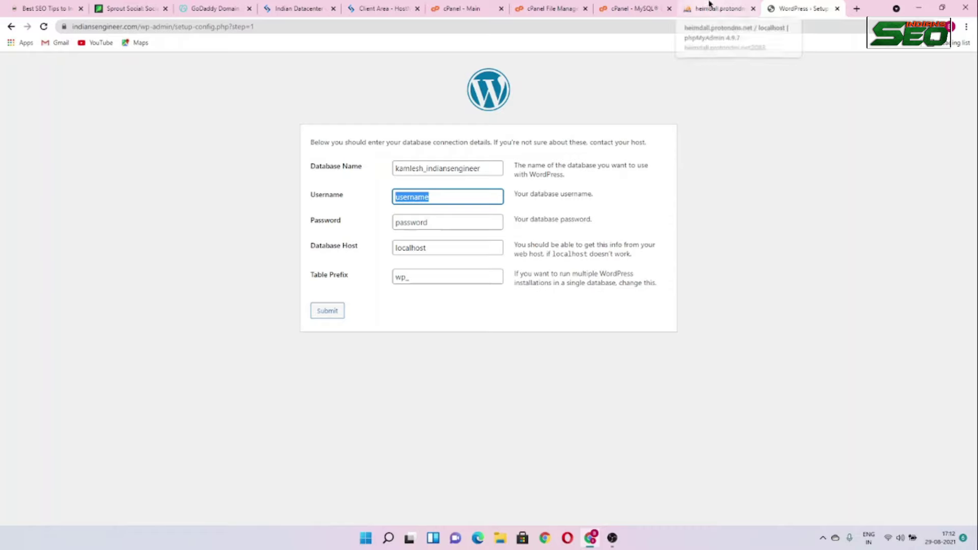
{"action": "left_click", "coordinate": [724, 8]}
{"action": "left_click", "coordinate": [752, 9]}
{"action": "left_click", "coordinate": [797, 8]}
{"action": "key", "text": "ctrl+v"}
Step: Replace the placeholder with the database user's password and submit the connection details
{"action": "left_click", "coordinate": [455, 223]}
{"action": "double_click", "coordinate": [455, 223]}
{"action": "key", "text": "BackSpace"}
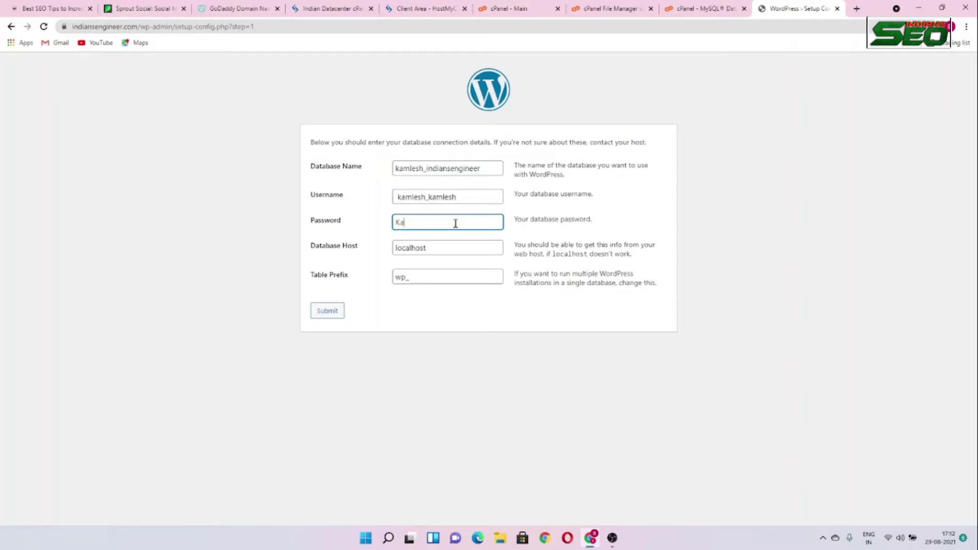
{"action": "left_click", "coordinate": [489, 315]}
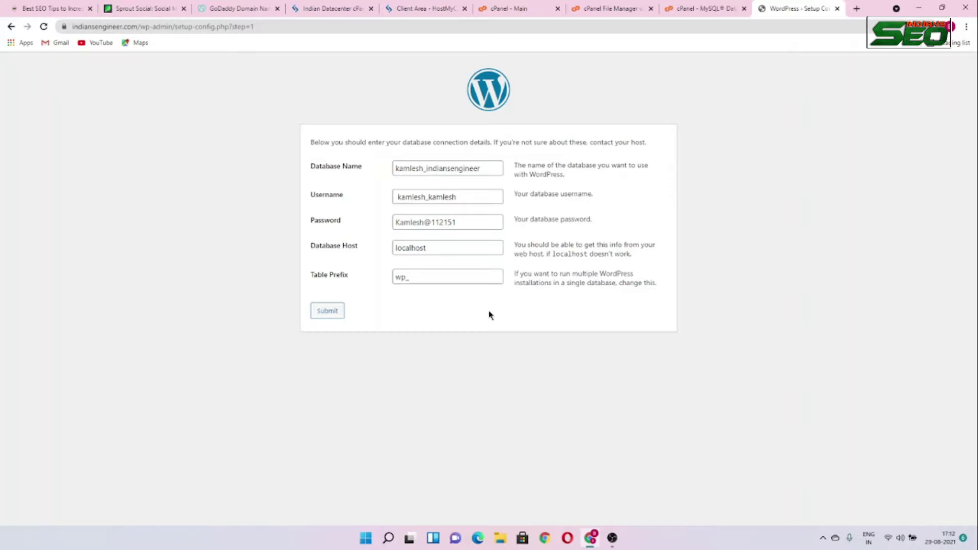
{"action": "left_click", "coordinate": [328, 310]}
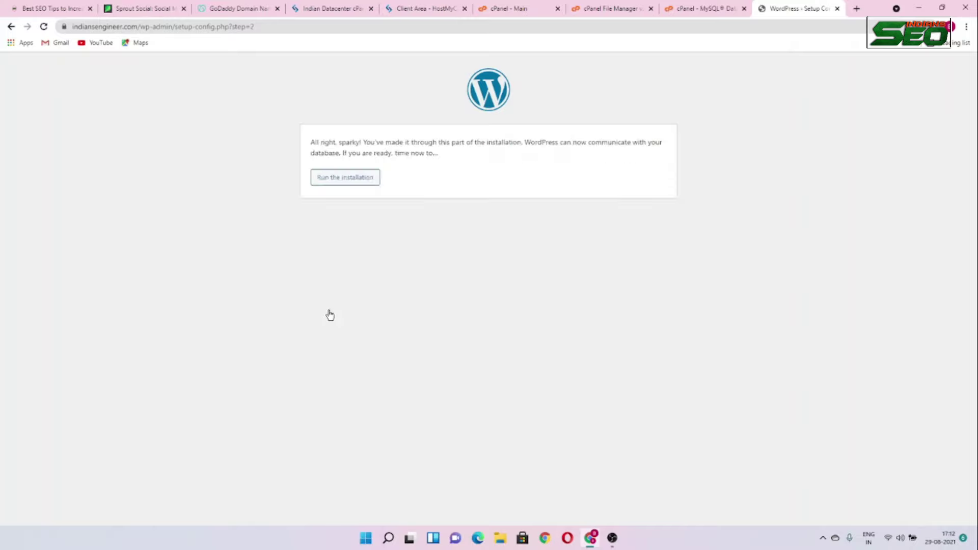
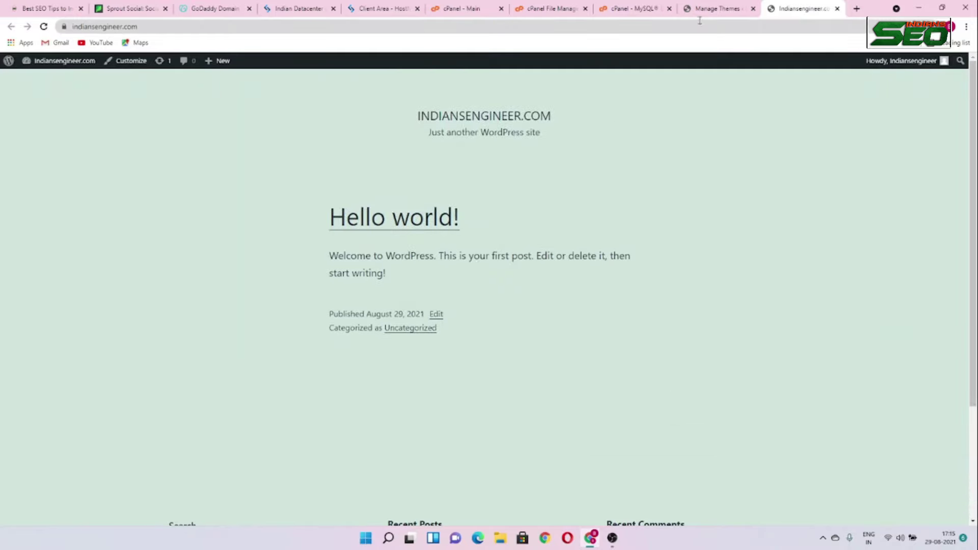
Step: Find Astra under Add New Themes, preview it, install it and activate it
{"action": "left_click", "coordinate": [711, 9]}
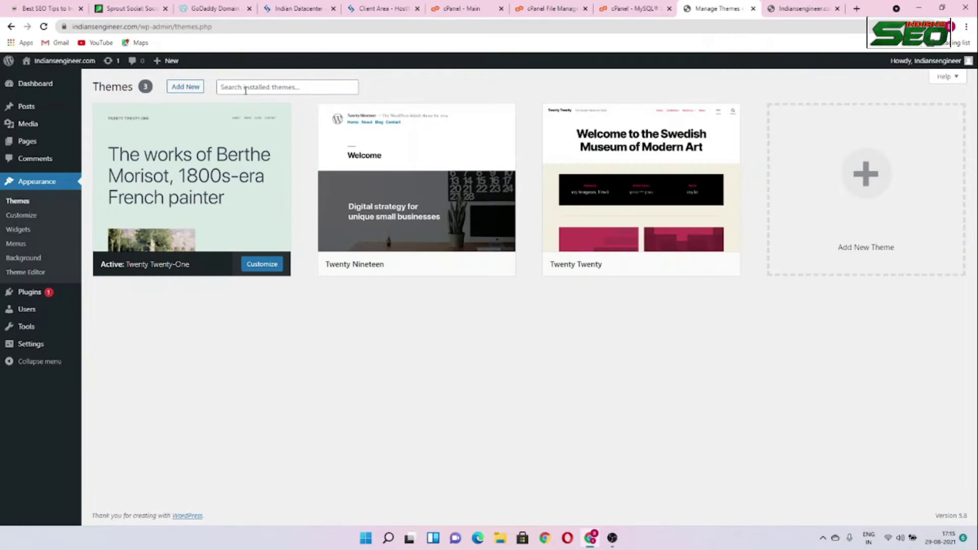
{"action": "left_click", "coordinate": [184, 86]}
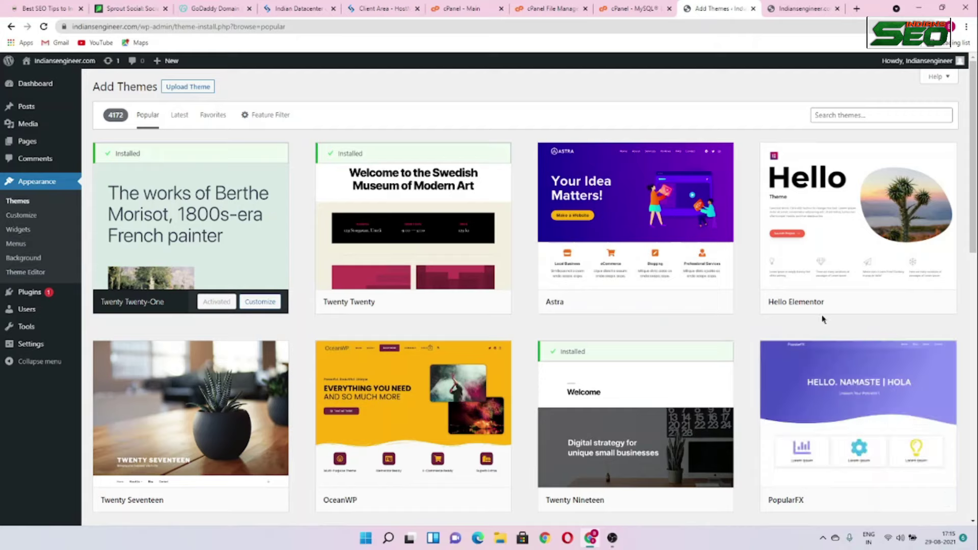
{"action": "scroll", "coordinate": [755, 238], "scroll_direction": "down", "scroll_amount": 1}
{"action": "scroll", "coordinate": [655, 217], "scroll_direction": "up", "scroll_amount": 1}
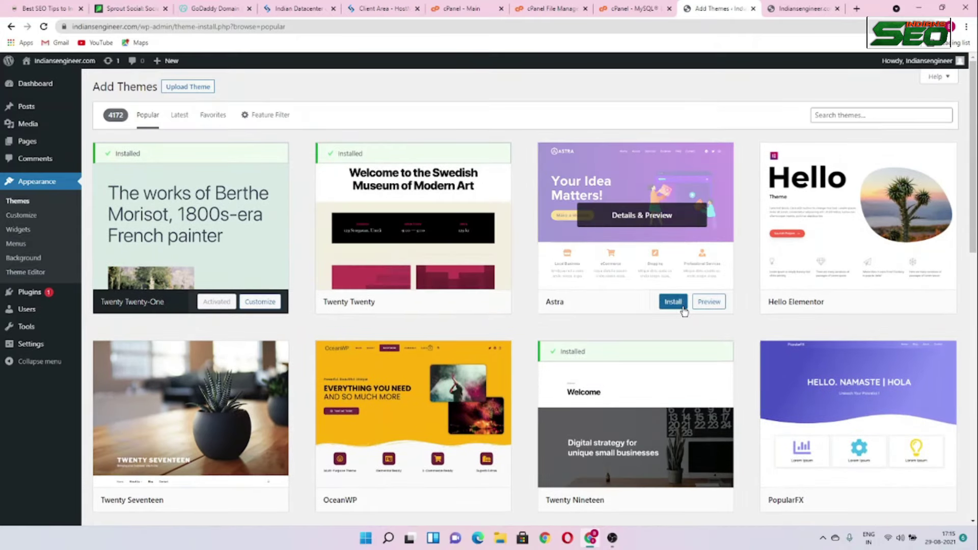
{"action": "left_click", "coordinate": [709, 258]}
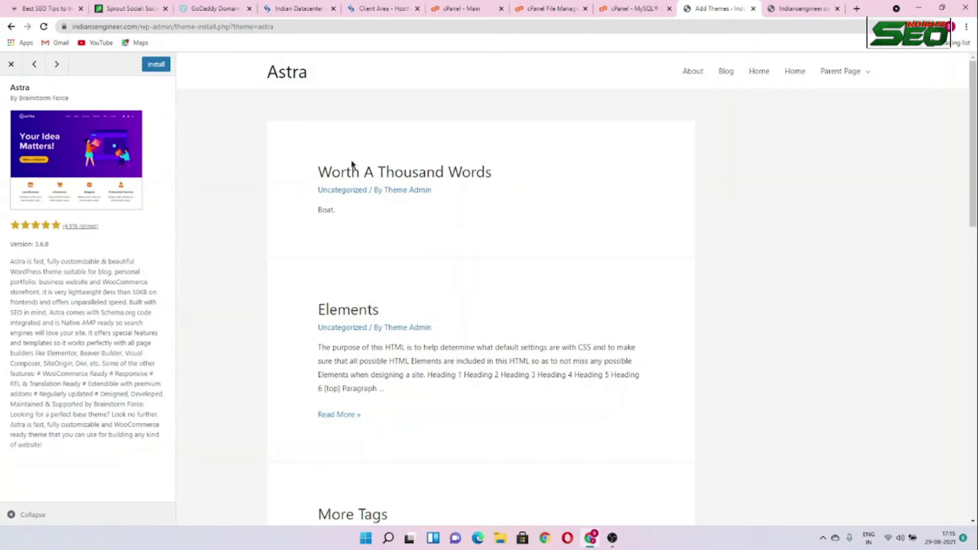
{"action": "left_click", "coordinate": [156, 64]}
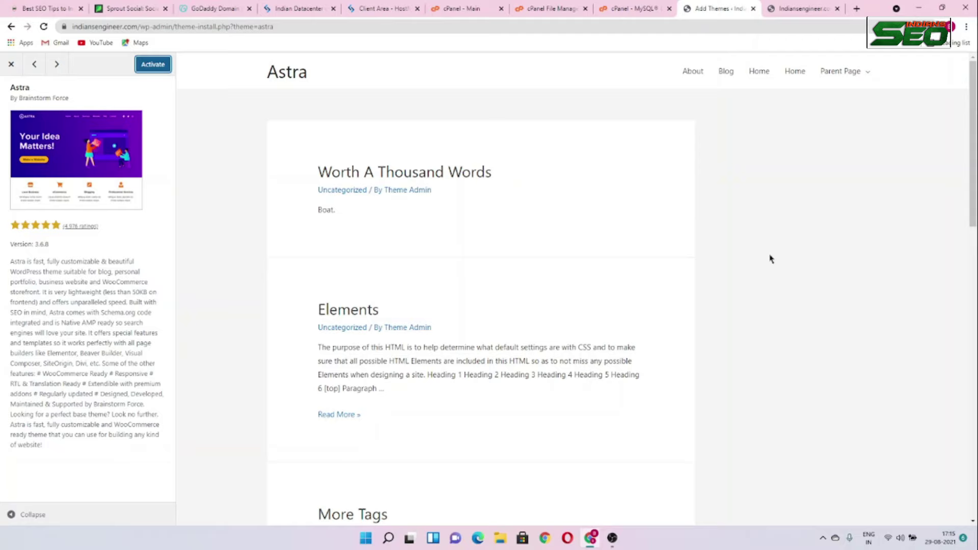
{"action": "scroll", "coordinate": [458, 321], "scroll_direction": "down", "scroll_amount": 3}
{"action": "scroll", "coordinate": [458, 321], "scroll_direction": "up", "scroll_amount": 3}
{"action": "left_click", "coordinate": [153, 65]}
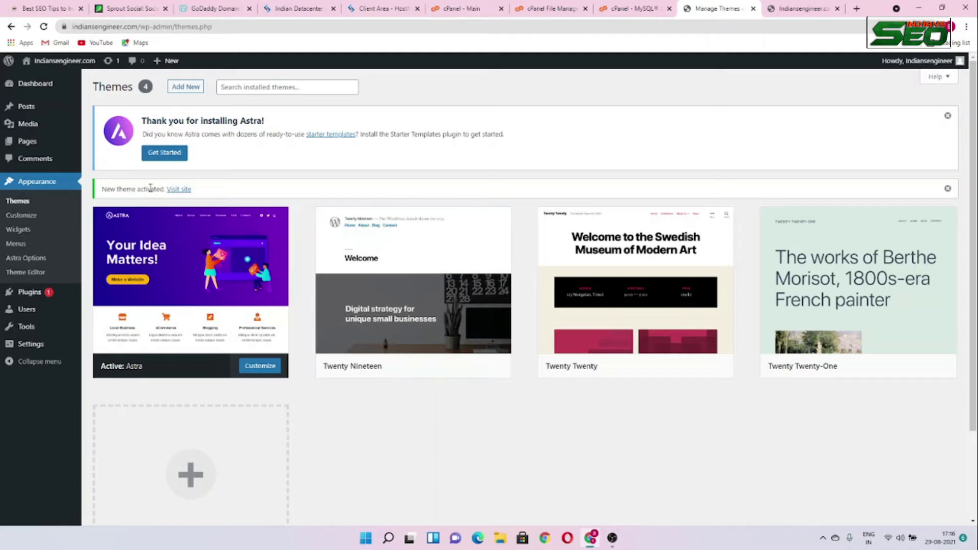
Step: Install and activate the Starter Templates plugin from the Astra notice
{"action": "left_click", "coordinate": [331, 135]}
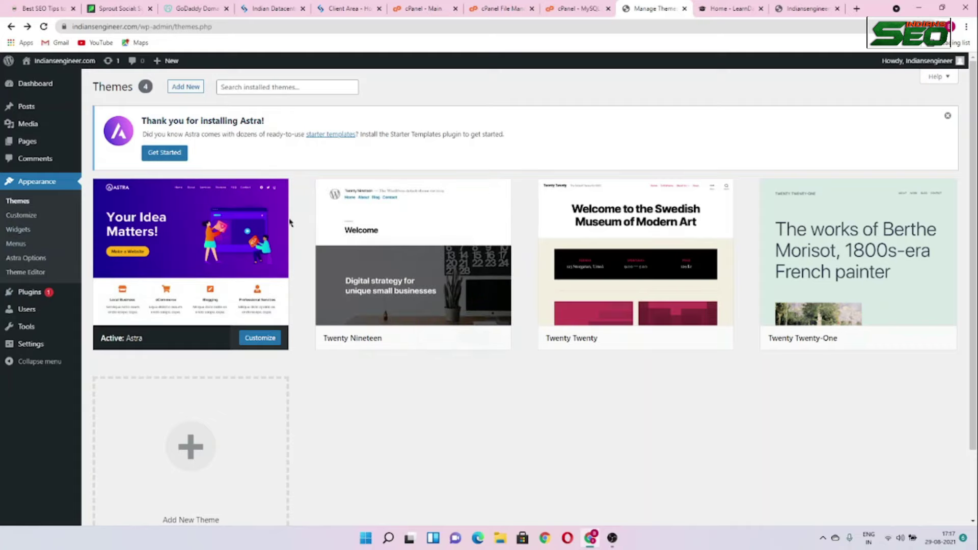
{"action": "left_click", "coordinate": [38, 291]}
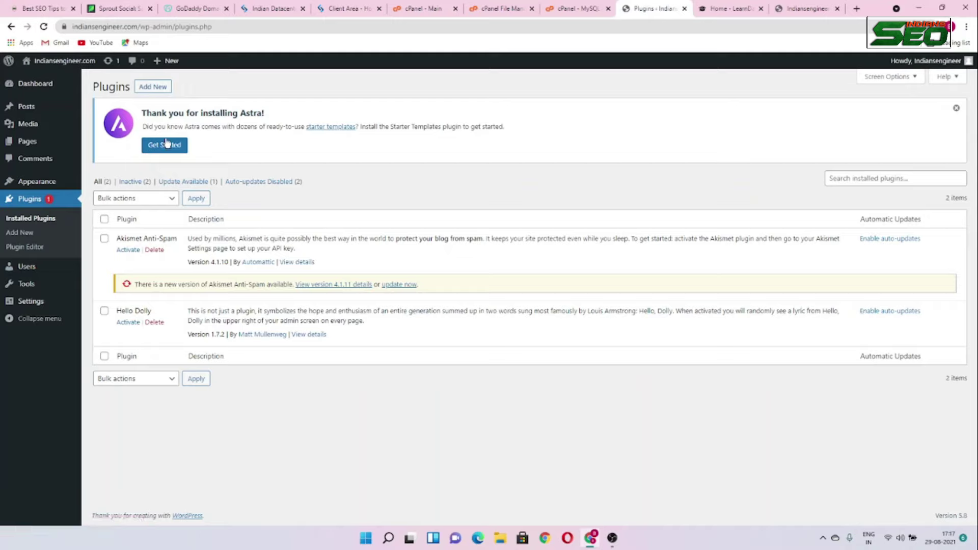
{"action": "left_click_drag", "start_coordinate": [149, 111], "coordinate": [273, 106]}
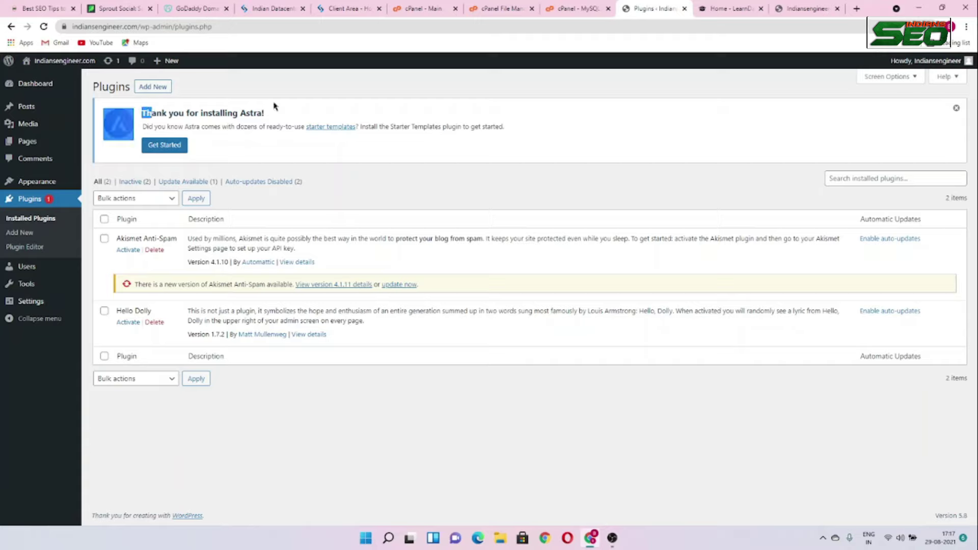
{"action": "left_click", "coordinate": [178, 149]}
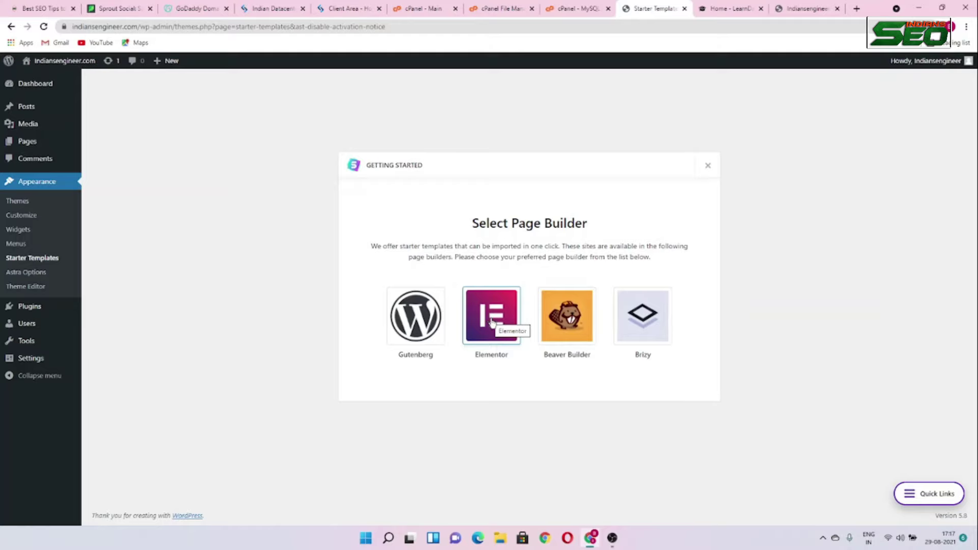
Step: Choose Elementor as the page builder and open the LearnDash Academy template
{"action": "left_click", "coordinate": [491, 322]}
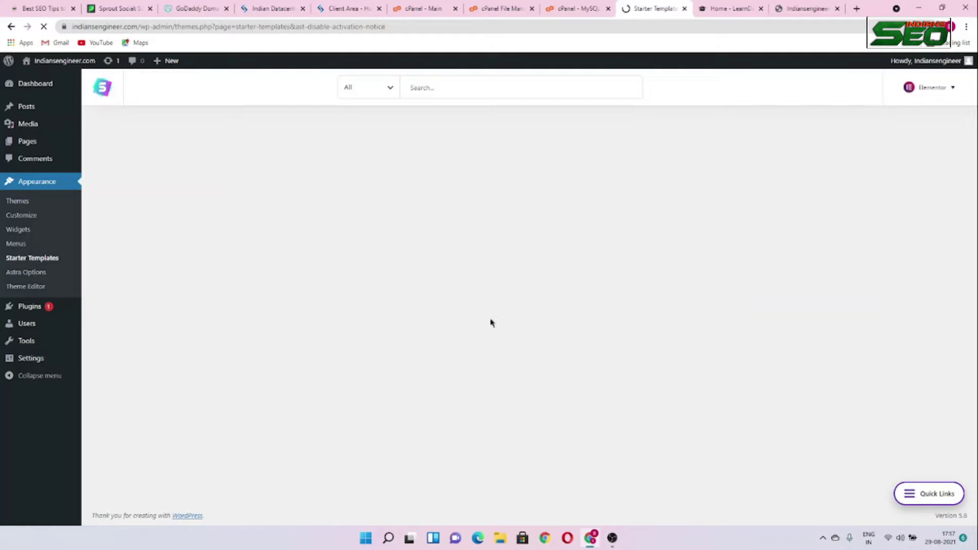
{"action": "scroll", "coordinate": [799, 298], "scroll_direction": "down", "scroll_amount": 3}
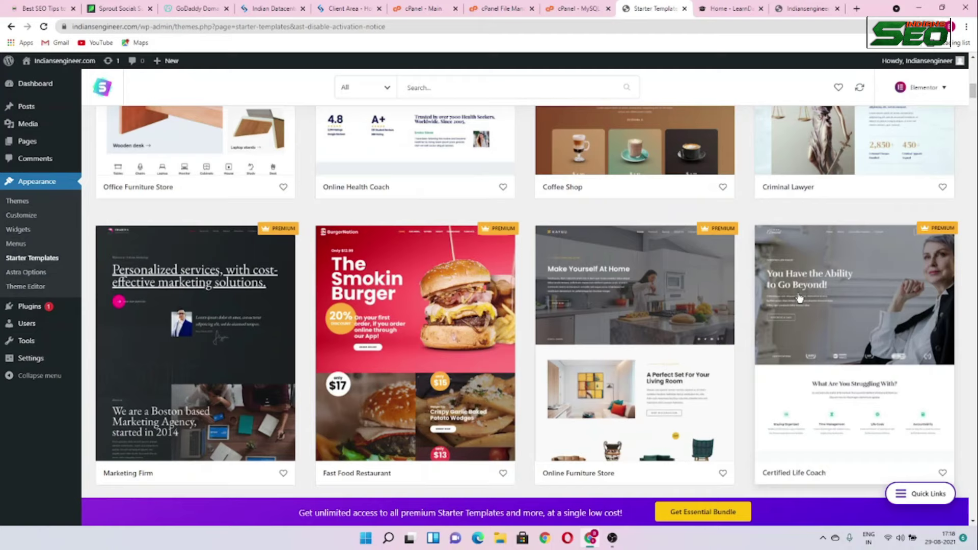
{"action": "scroll", "coordinate": [799, 298], "scroll_direction": "up", "scroll_amount": 10}
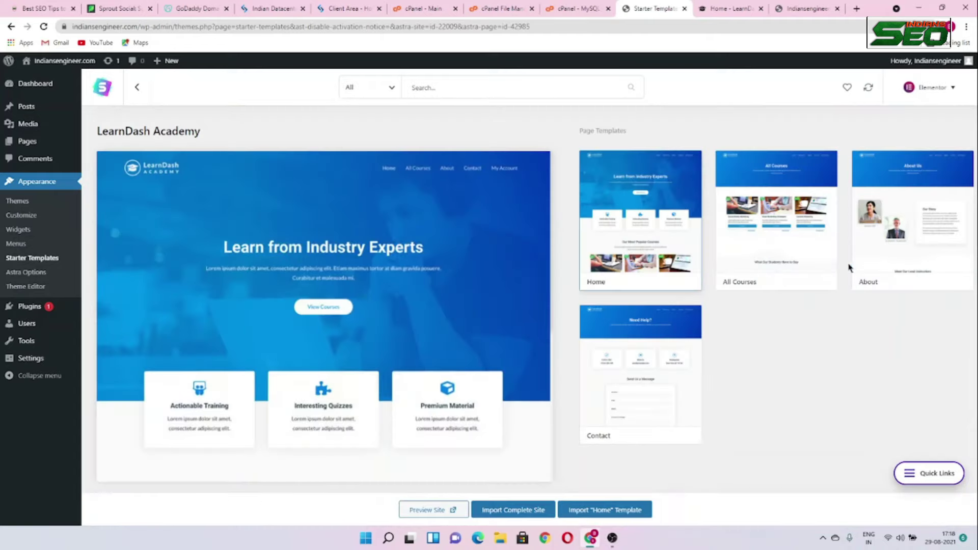
{"action": "left_click", "coordinate": [850, 268]}
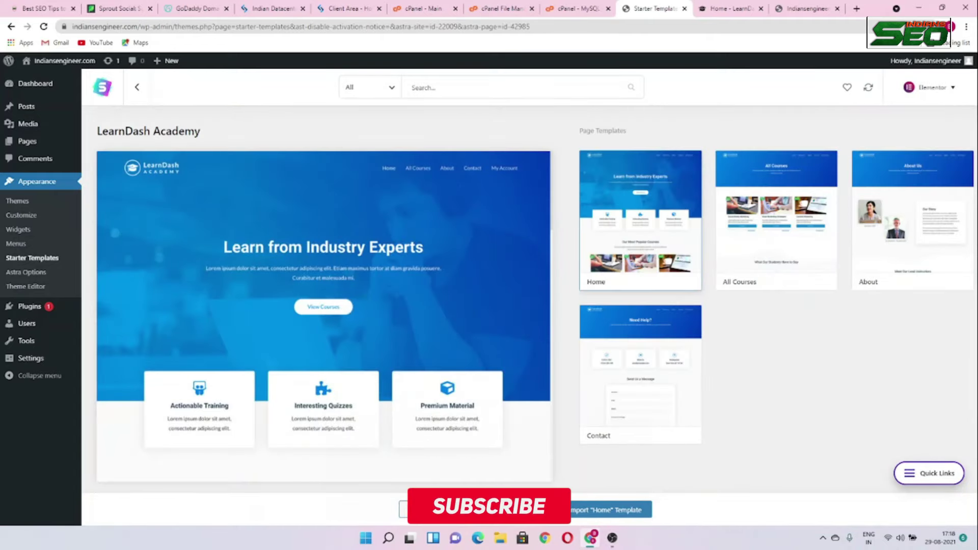
Step: Import the complete site, skipping premium plugins, with experience Expert and Myself/My company
{"action": "left_click", "coordinate": [448, 509]}
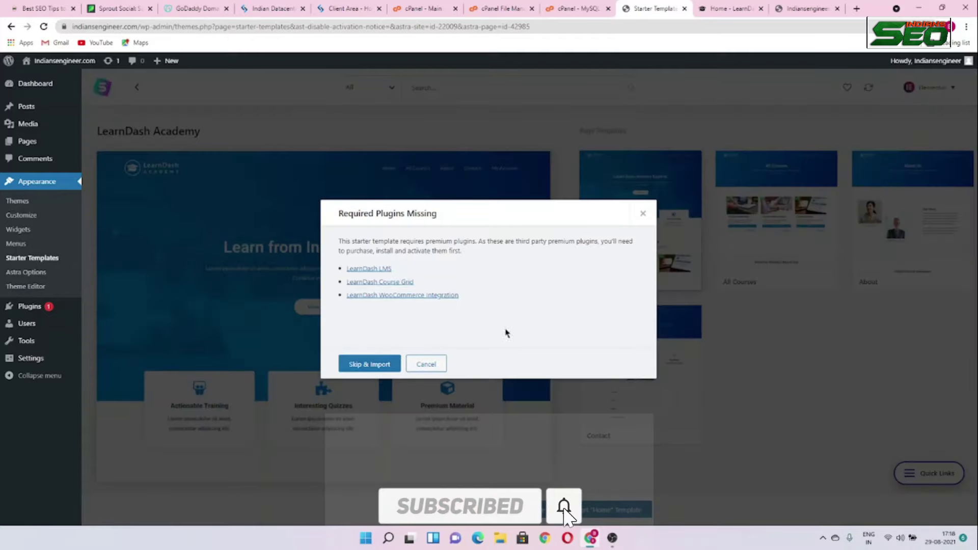
{"action": "left_click", "coordinate": [378, 365]}
{"action": "left_click", "coordinate": [376, 363]}
{"action": "left_click", "coordinate": [387, 276]}
{"action": "left_click", "coordinate": [376, 321]}
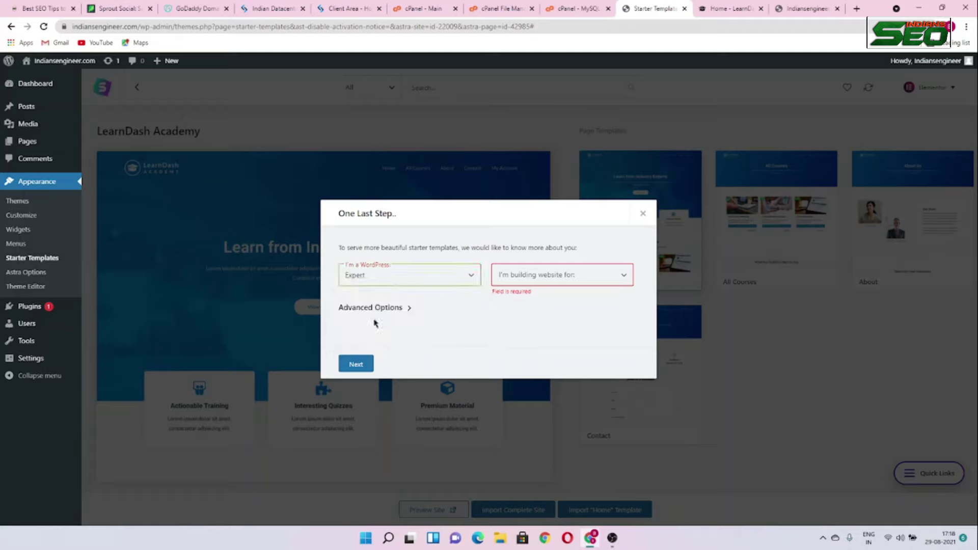
{"action": "left_click", "coordinate": [563, 279]}
{"action": "left_click", "coordinate": [531, 301]}
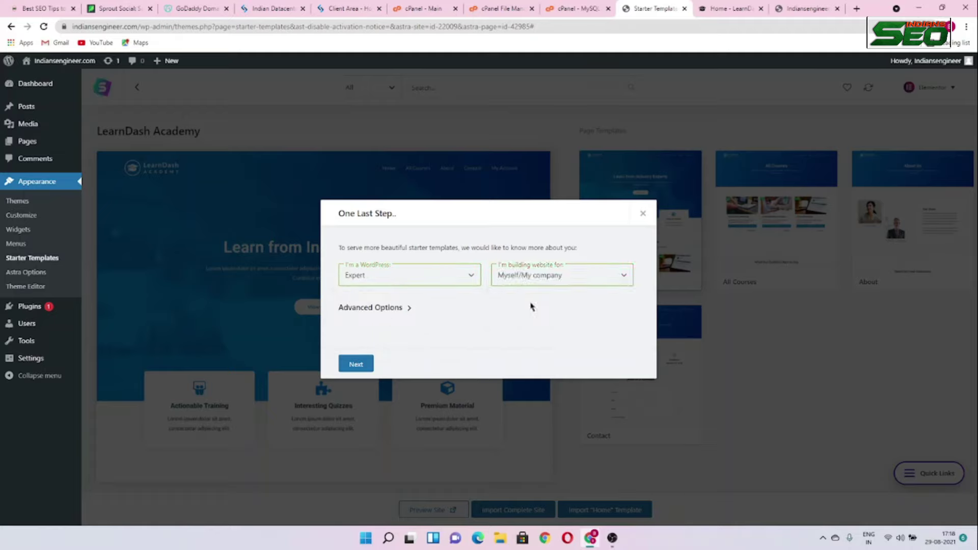
{"action": "left_click", "coordinate": [351, 364]}
Step: Fill in the first name and work e-mail, submit to import, and view the site
{"action": "left_click", "coordinate": [395, 273]}
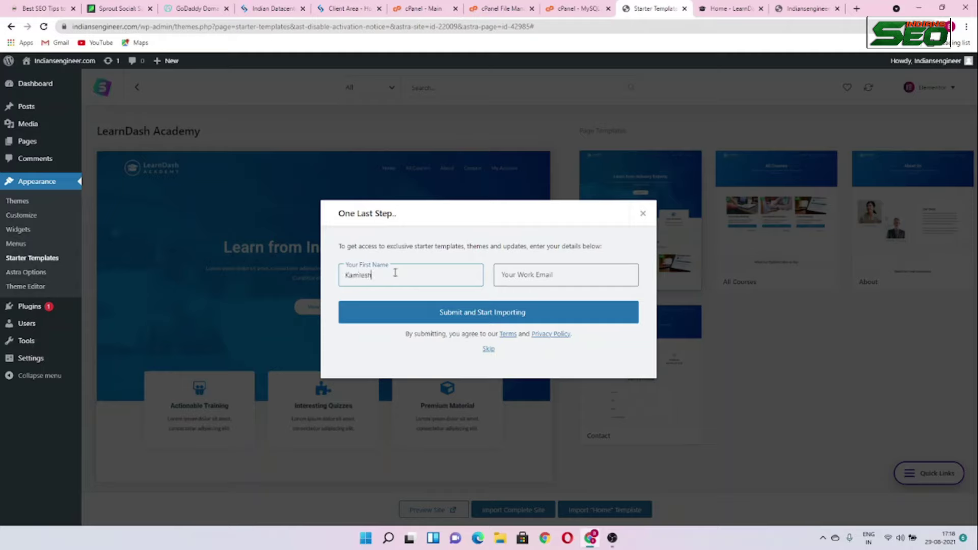
{"action": "left_click", "coordinate": [546, 275]}
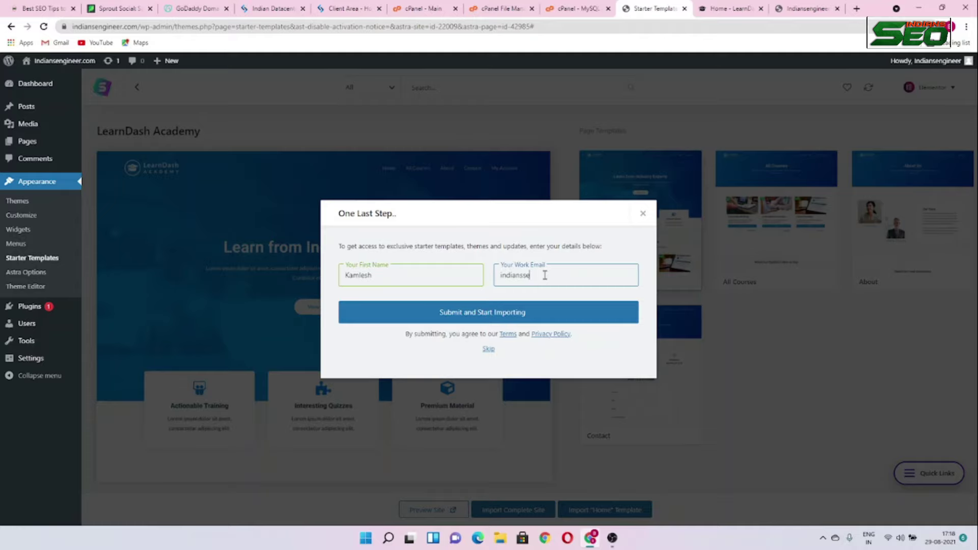
{"action": "left_click", "coordinate": [493, 307]}
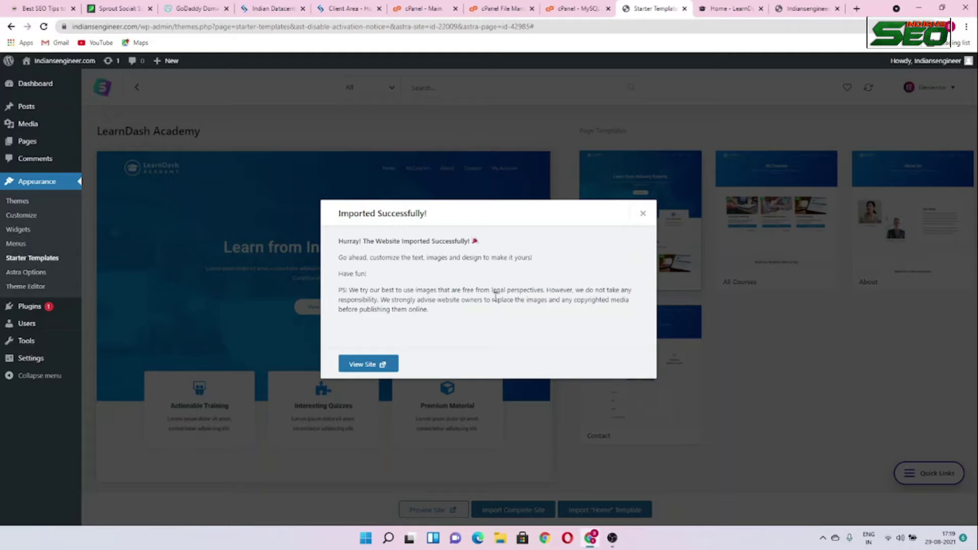
{"action": "left_click", "coordinate": [369, 365]}
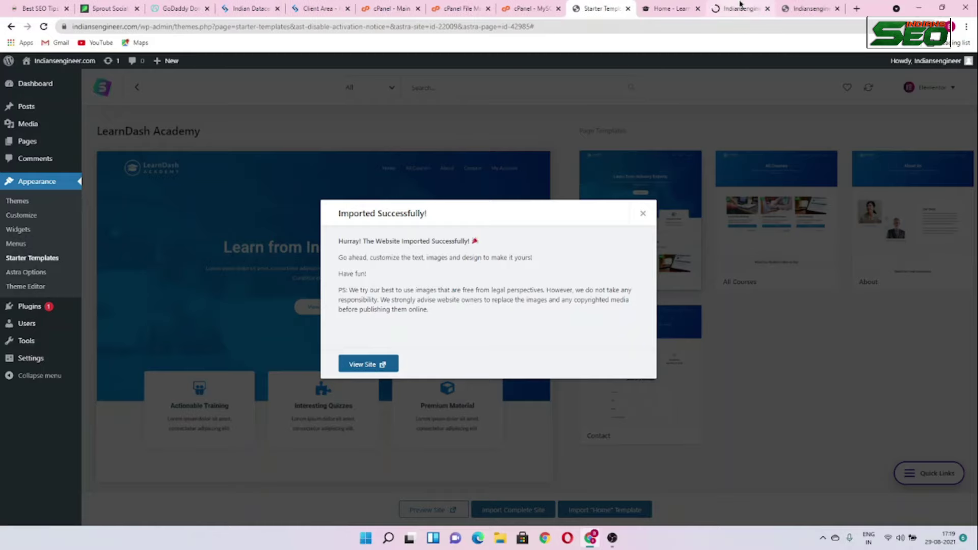
Step: Compare the imported homepage with the demo site, then close the demo tab
{"action": "left_click", "coordinate": [741, 6]}
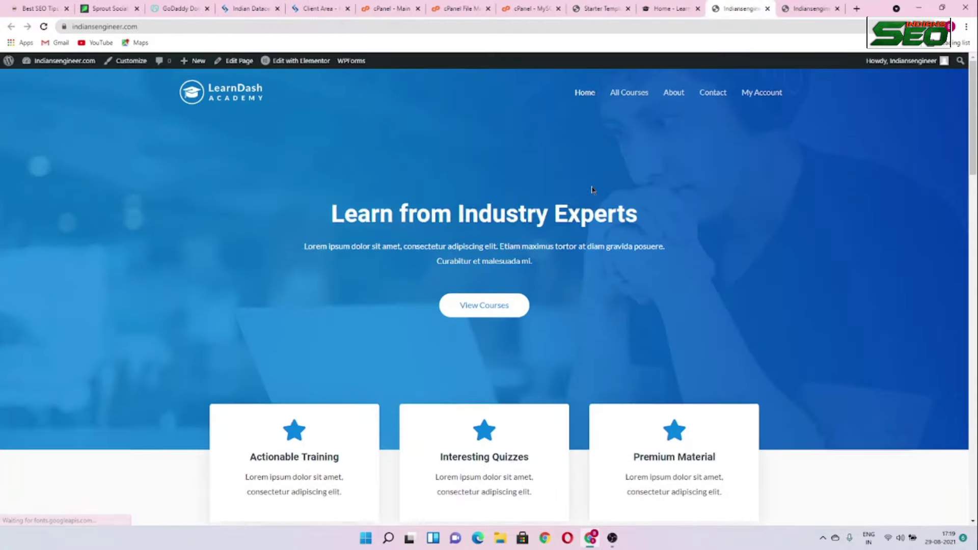
{"action": "scroll", "coordinate": [561, 279], "scroll_direction": "down", "scroll_amount": 10}
{"action": "scroll", "coordinate": [561, 279], "scroll_direction": "down", "scroll_amount": 10}
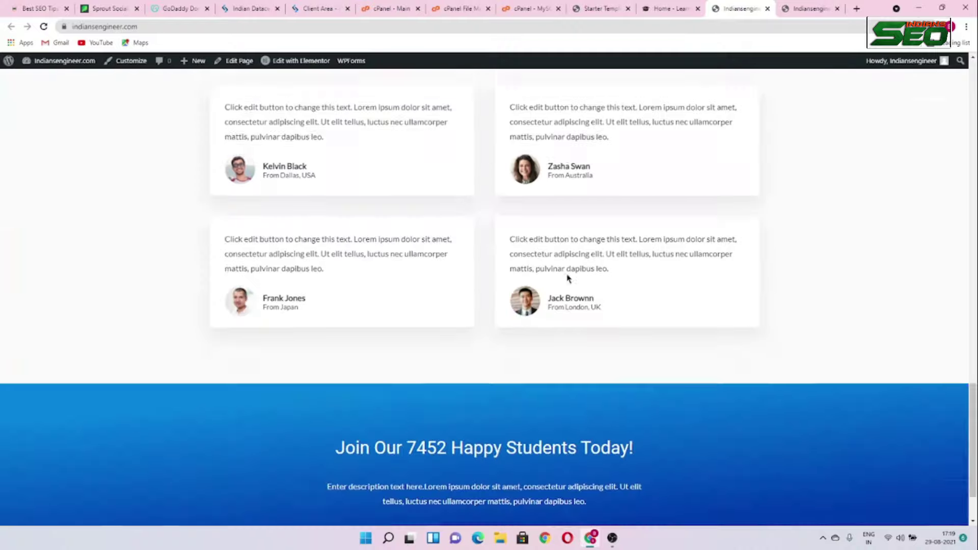
{"action": "scroll", "coordinate": [566, 276], "scroll_direction": "up", "scroll_amount": 8}
{"action": "scroll", "coordinate": [565, 273], "scroll_direction": "up", "scroll_amount": 10}
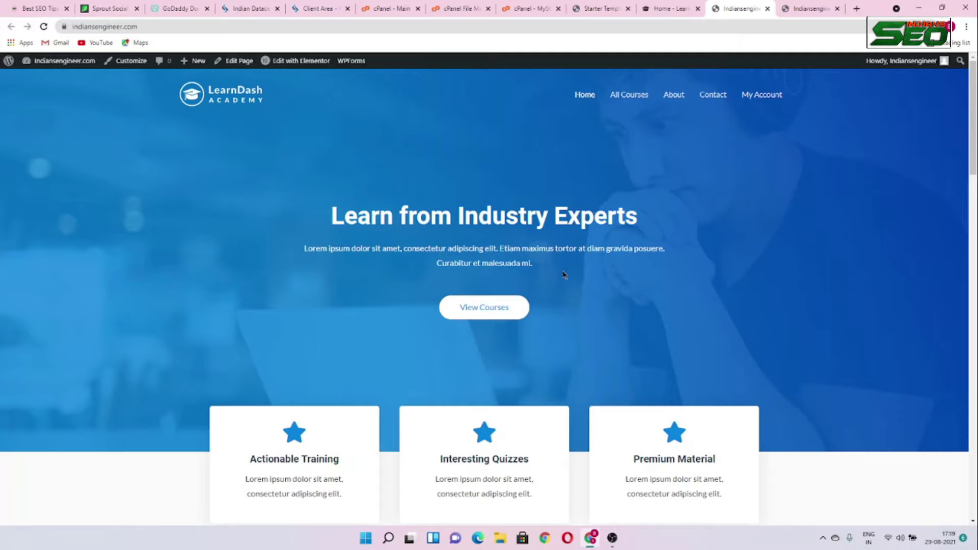
{"action": "left_click", "coordinate": [669, 8]}
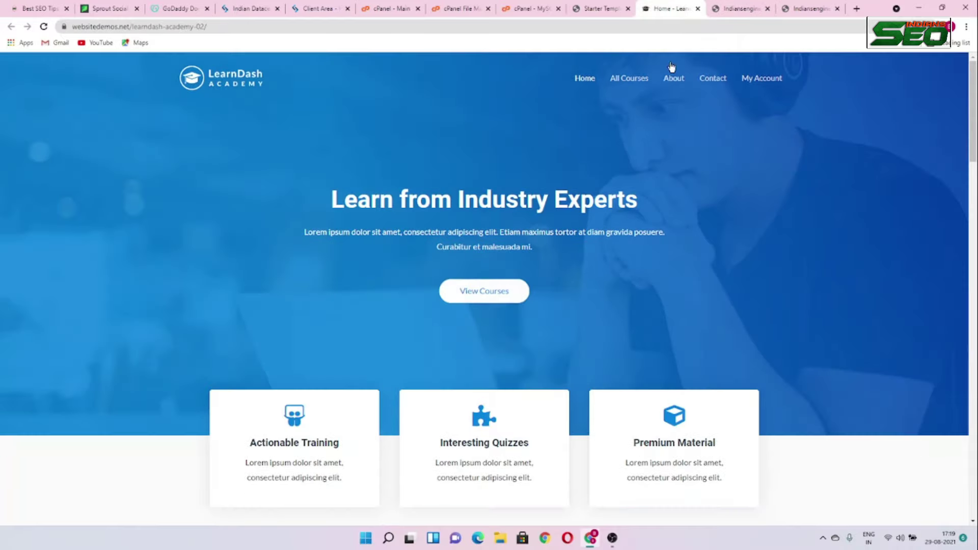
{"action": "left_click", "coordinate": [730, 10]}
{"action": "left_click", "coordinate": [661, 9]}
{"action": "left_click", "coordinate": [734, 5]}
{"action": "left_click", "coordinate": [697, 8]}
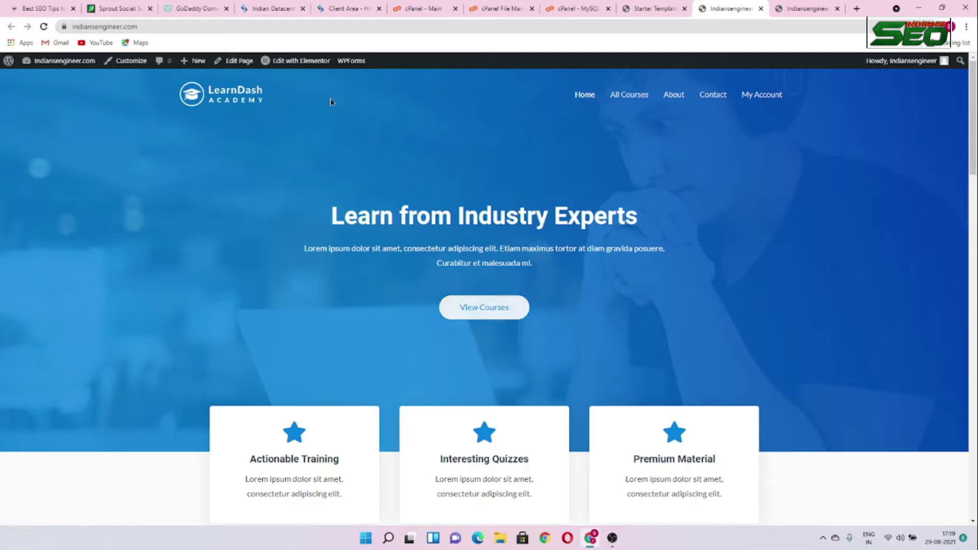
Step: Open the homepage in Elementor via Edit with Elementor
{"action": "mouse_move", "coordinate": [309, 66]}
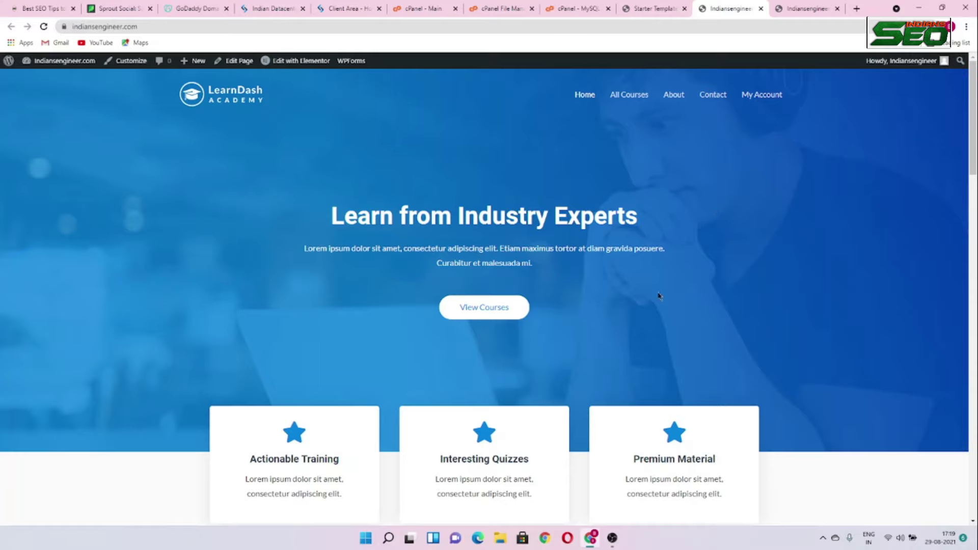
{"action": "scroll", "coordinate": [604, 312], "scroll_direction": "down", "scroll_amount": 10}
{"action": "scroll", "coordinate": [574, 316], "scroll_direction": "up", "scroll_amount": 10}
{"action": "left_click", "coordinate": [305, 66]}
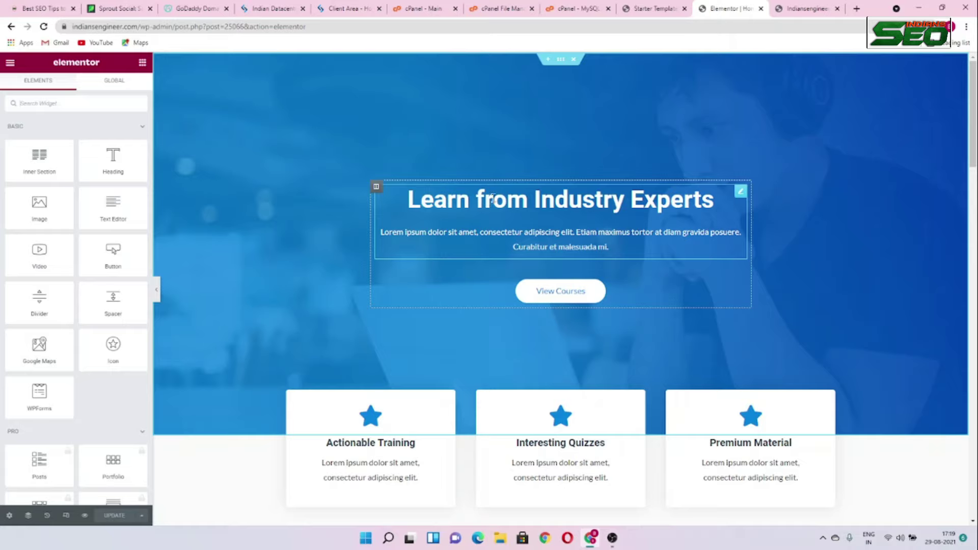
Step: Replace the word 'Industry' with 'SEO' in the hero heading
{"action": "left_click", "coordinate": [537, 198]}
{"action": "double_click", "coordinate": [567, 198]}
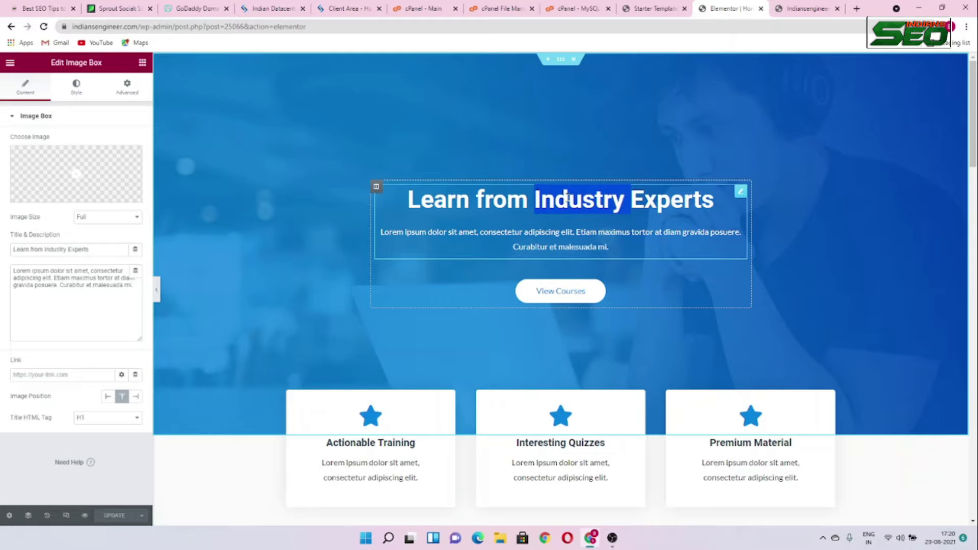
{"action": "type", "text": "SE"}
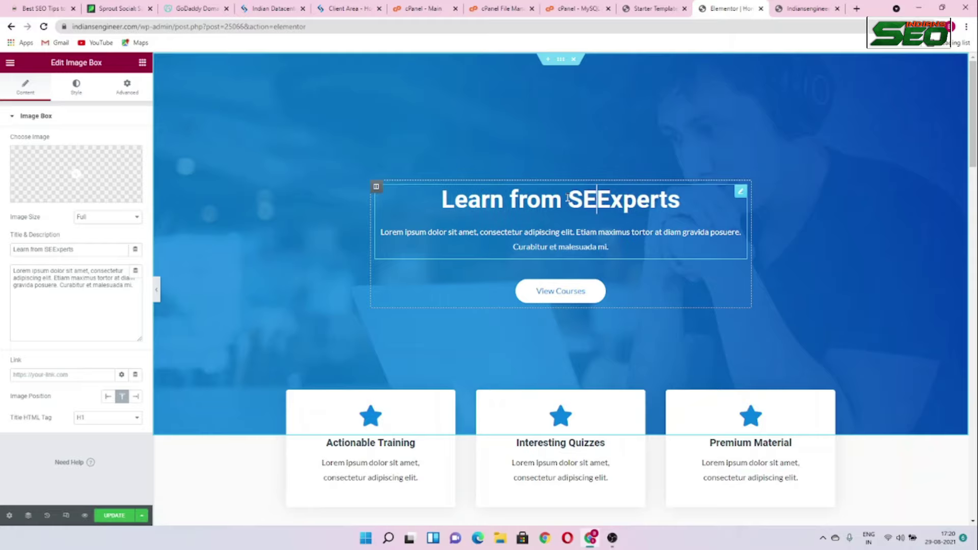
{"action": "type", "text": "O"}
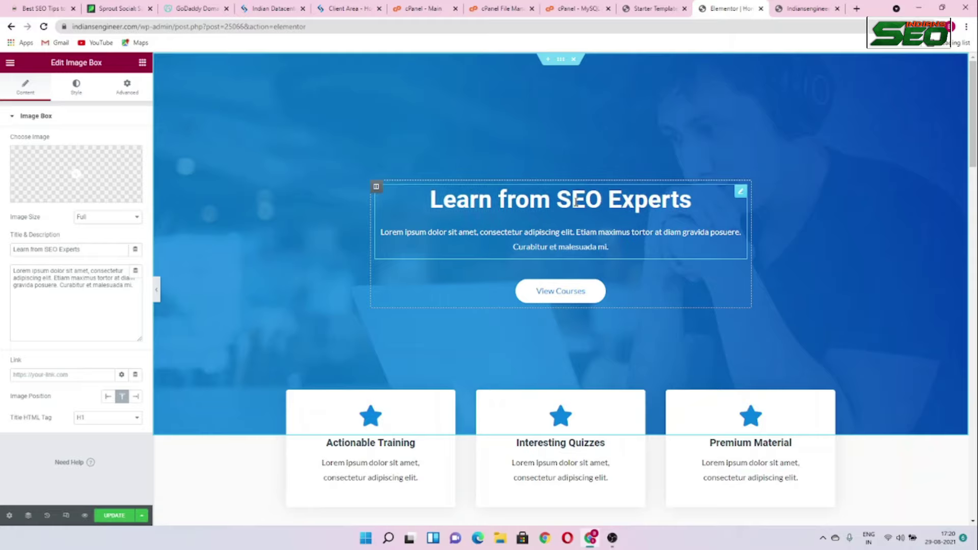
{"action": "scroll", "coordinate": [474, 227], "scroll_direction": "down", "scroll_amount": 5}
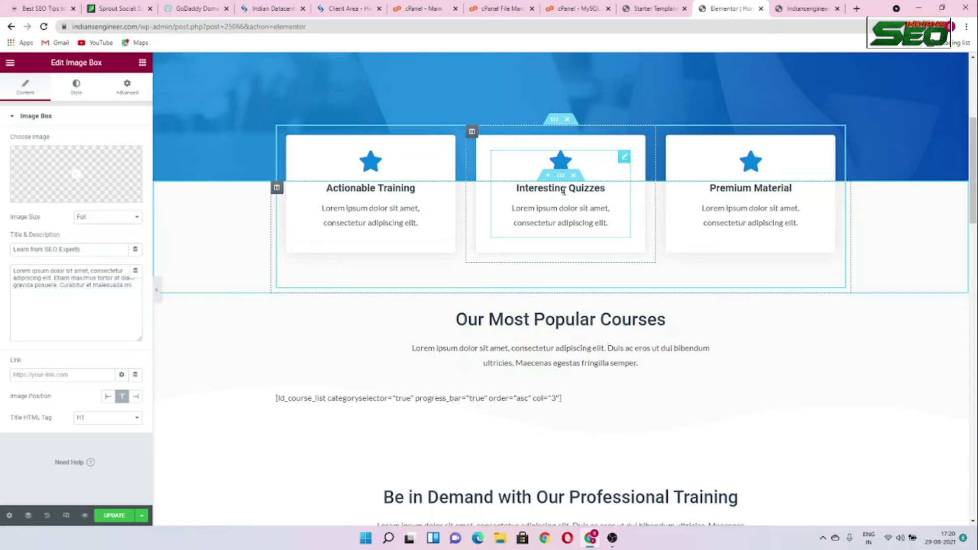
{"action": "scroll", "coordinate": [736, 185], "scroll_direction": "down", "scroll_amount": 10}
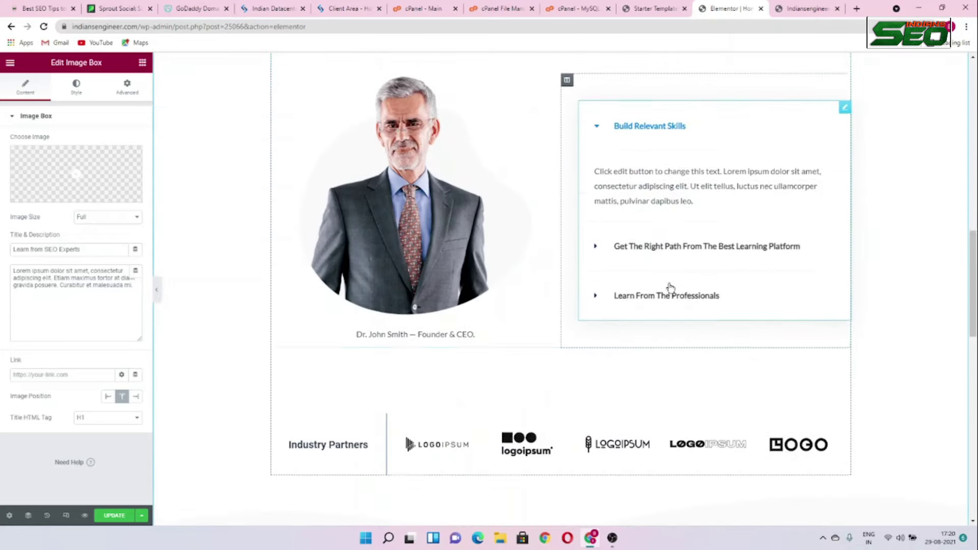
Step: Replace the training-section photo with uploaded Few-Unique-Tips-to-Remember-Study-Notes-Body-Image.jpg from Documents
{"action": "left_click", "coordinate": [467, 223]}
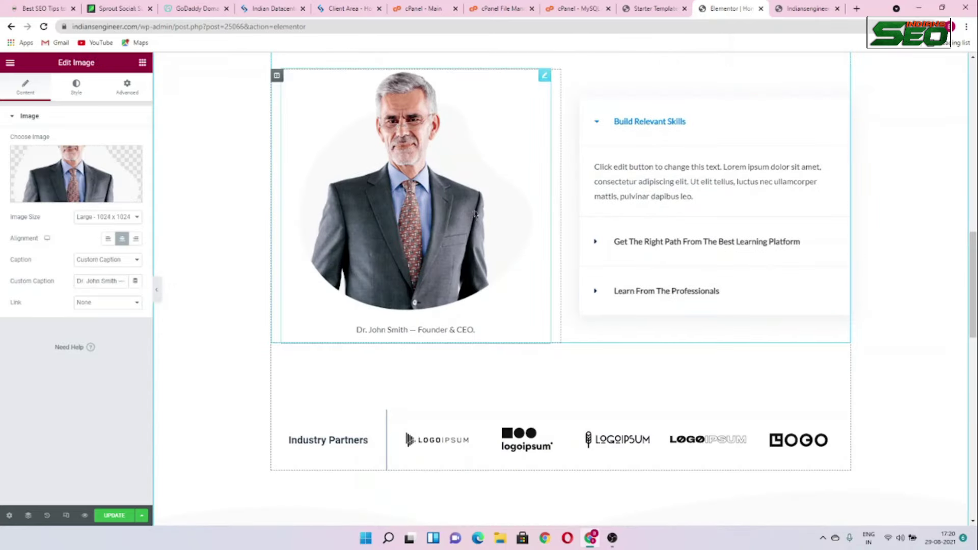
{"action": "scroll", "coordinate": [467, 223], "scroll_direction": "up", "scroll_amount": 4}
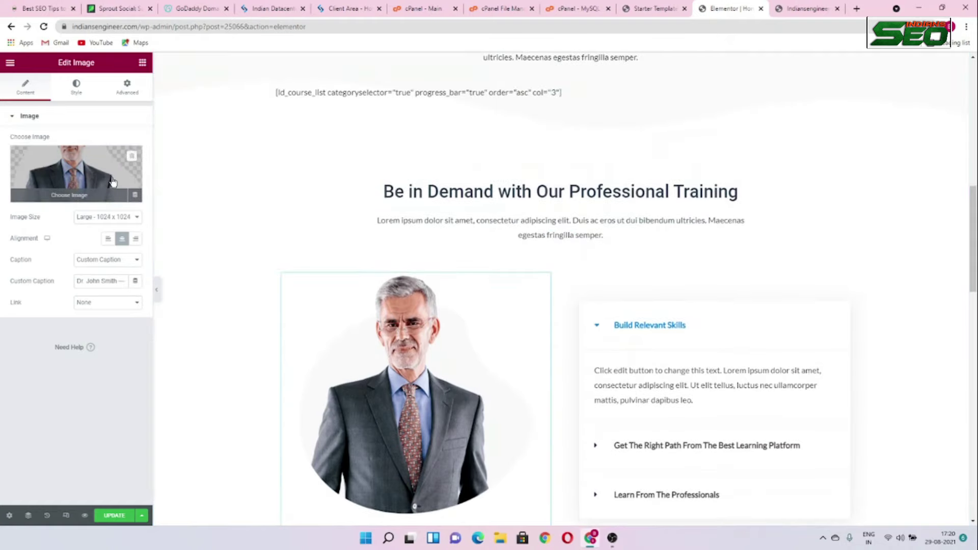
{"action": "scroll", "coordinate": [487, 321], "scroll_direction": "down", "scroll_amount": 3}
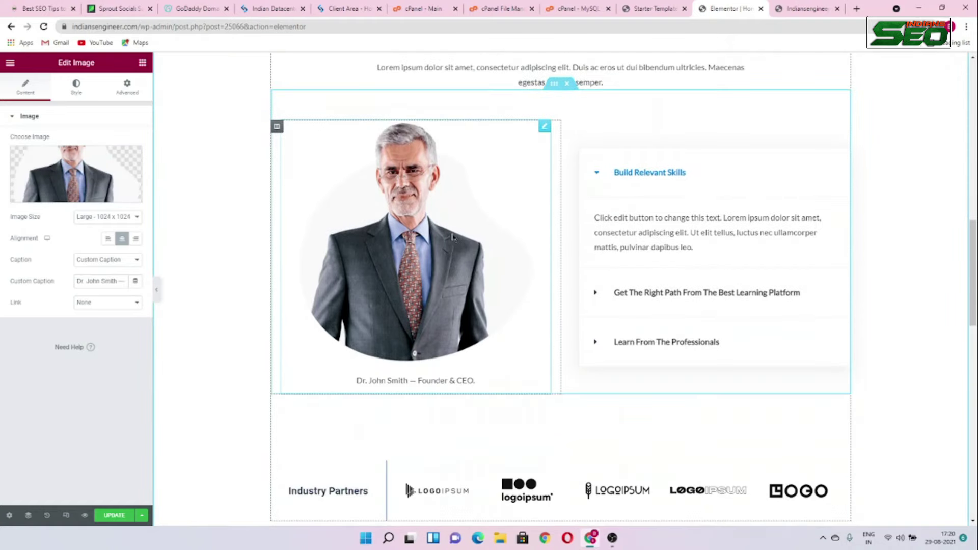
{"action": "left_click", "coordinate": [72, 200]}
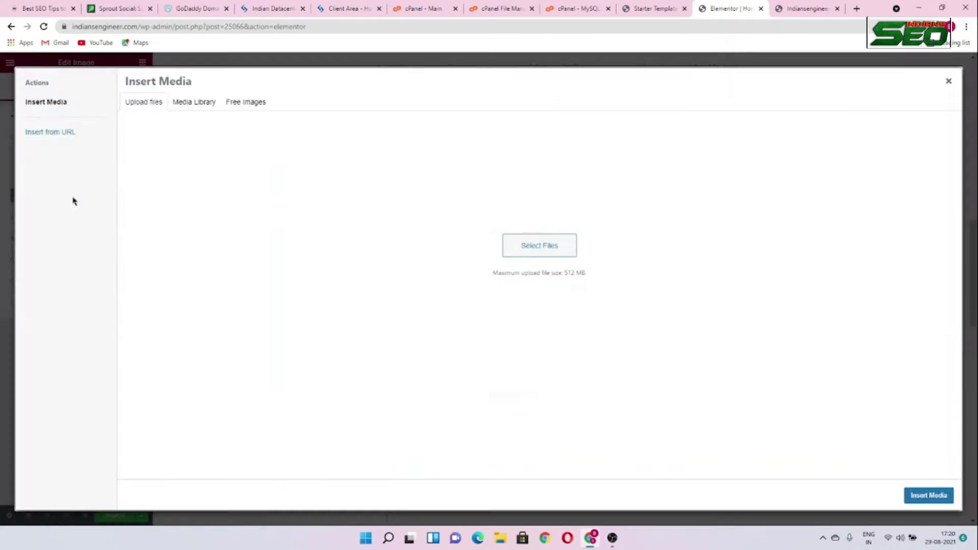
{"action": "left_click", "coordinate": [542, 282]}
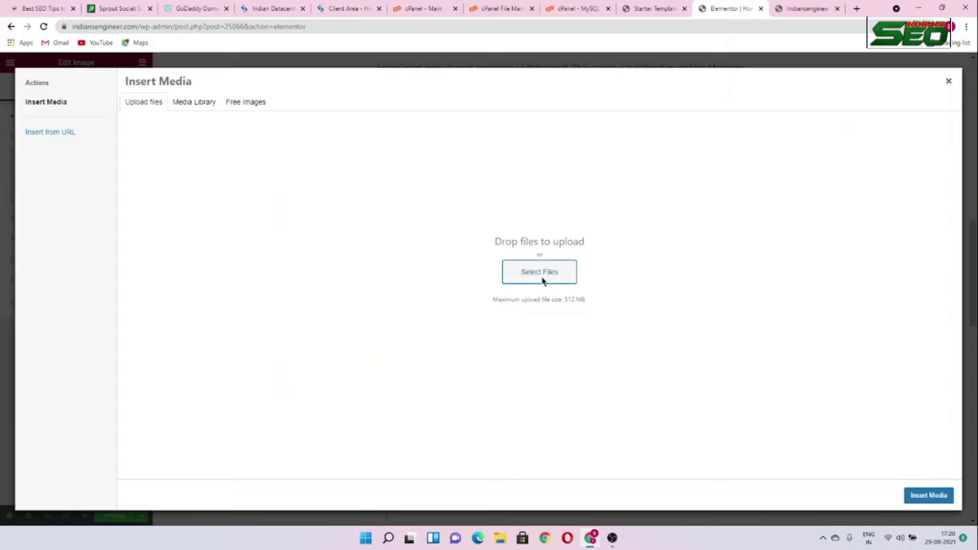
{"action": "left_click", "coordinate": [42, 157]}
{"action": "left_click", "coordinate": [53, 170]}
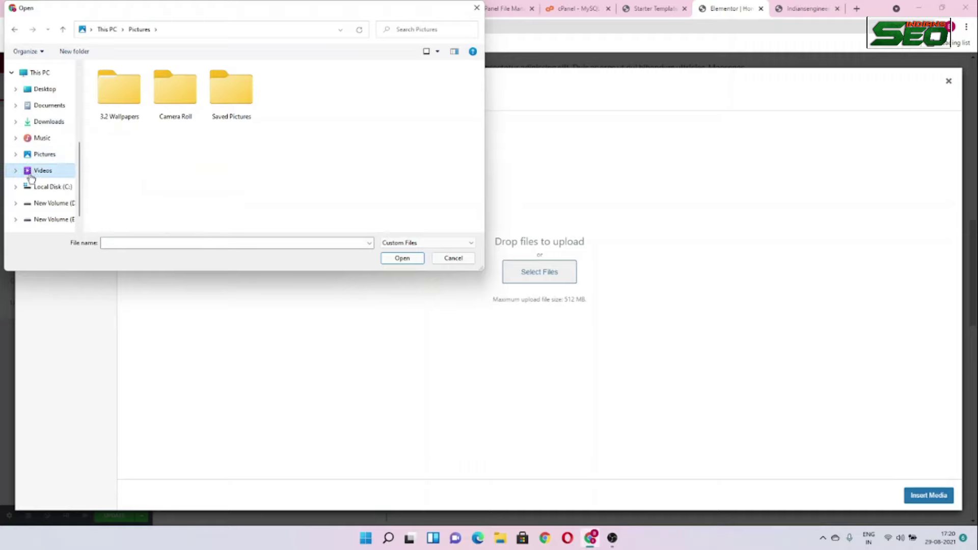
{"action": "left_click", "coordinate": [46, 122]}
{"action": "left_click", "coordinate": [53, 107]}
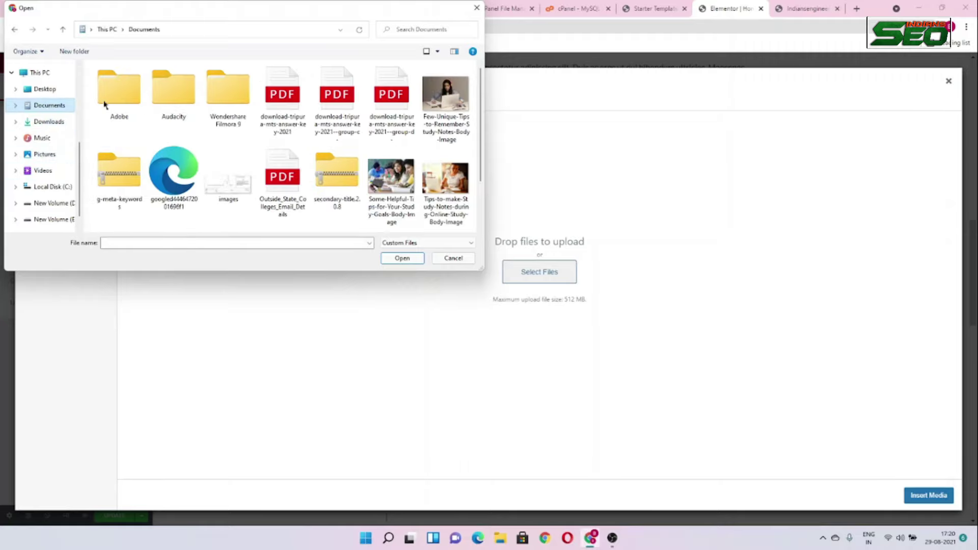
{"action": "double_click", "coordinate": [448, 94]}
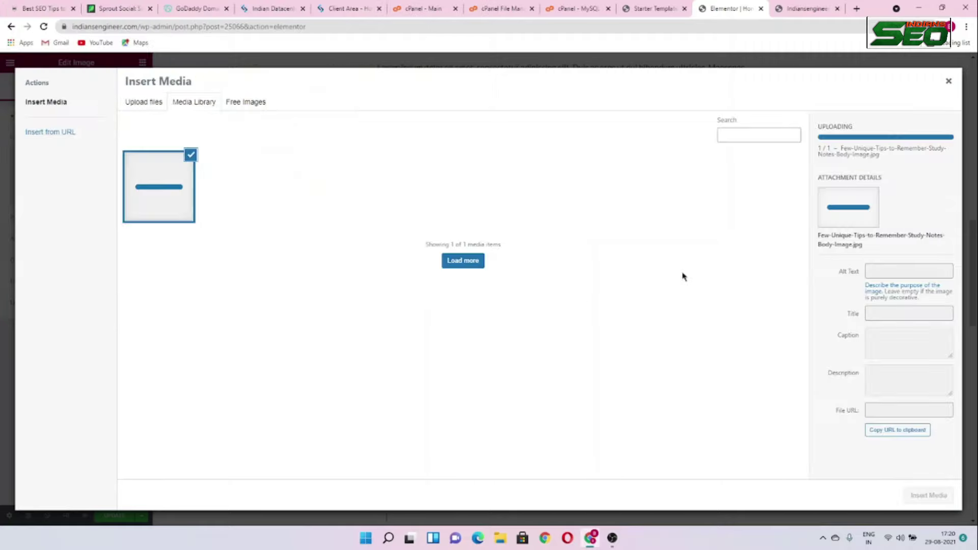
{"action": "left_click", "coordinate": [915, 494]}
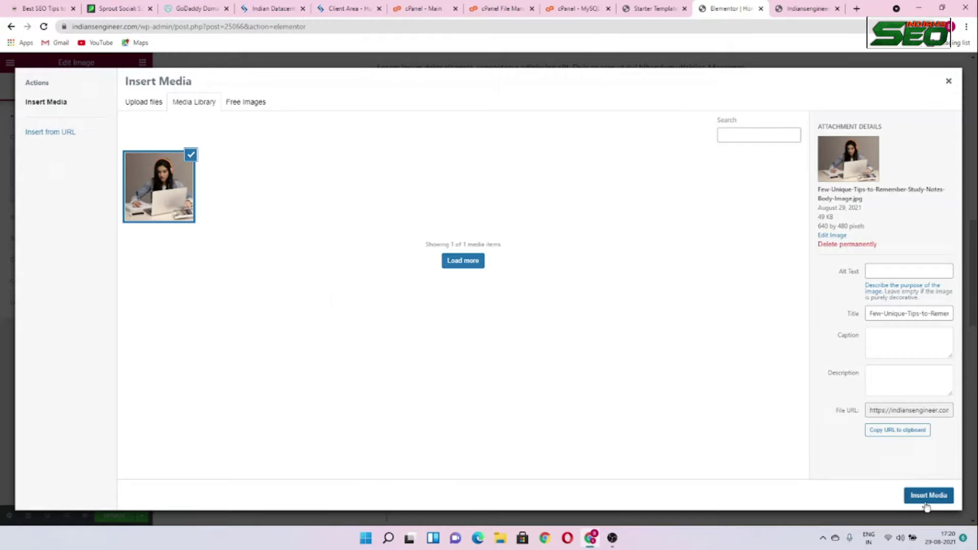
Step: Save the homepage changes with the Update button
{"action": "scroll", "coordinate": [519, 285], "scroll_direction": "up", "scroll_amount": 10}
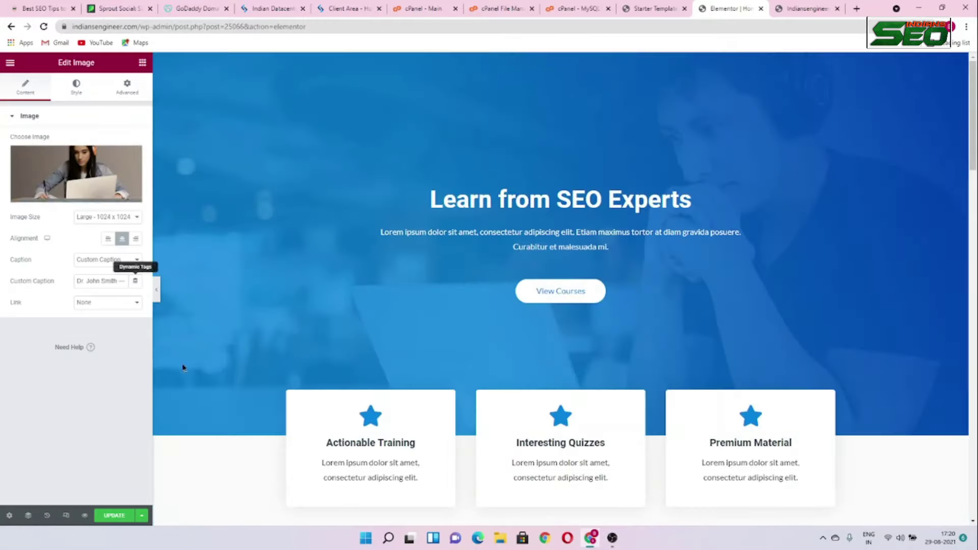
{"action": "scroll", "coordinate": [491, 367], "scroll_direction": "down", "scroll_amount": 8}
{"action": "scroll", "coordinate": [645, 341], "scroll_direction": "down", "scroll_amount": 10}
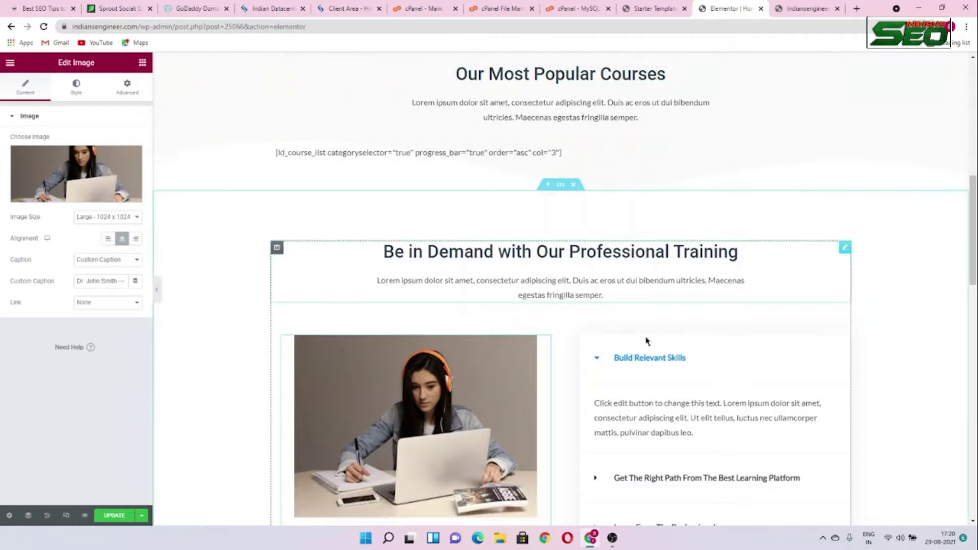
{"action": "scroll", "coordinate": [466, 396], "scroll_direction": "down", "scroll_amount": 6}
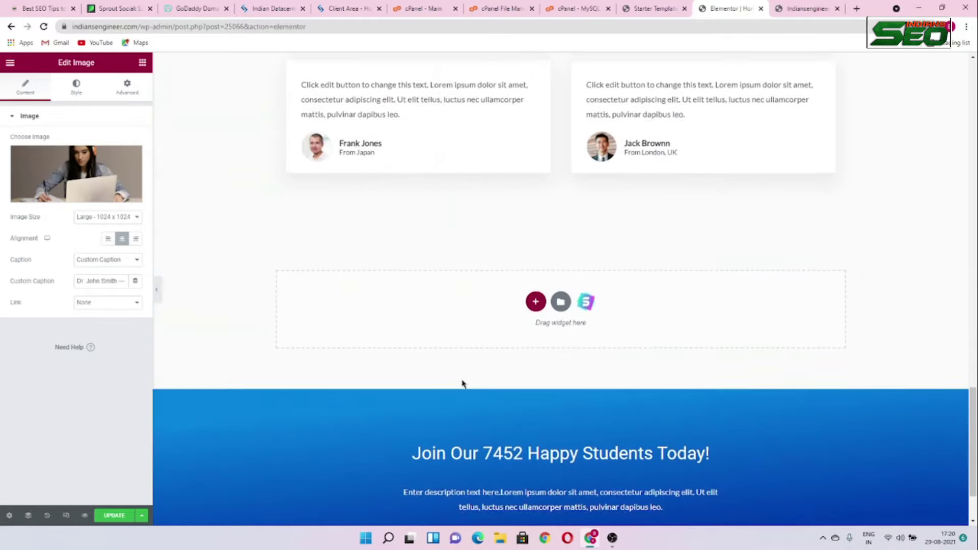
{"action": "scroll", "coordinate": [312, 436], "scroll_direction": "down", "scroll_amount": 2}
{"action": "left_click", "coordinate": [115, 516]}
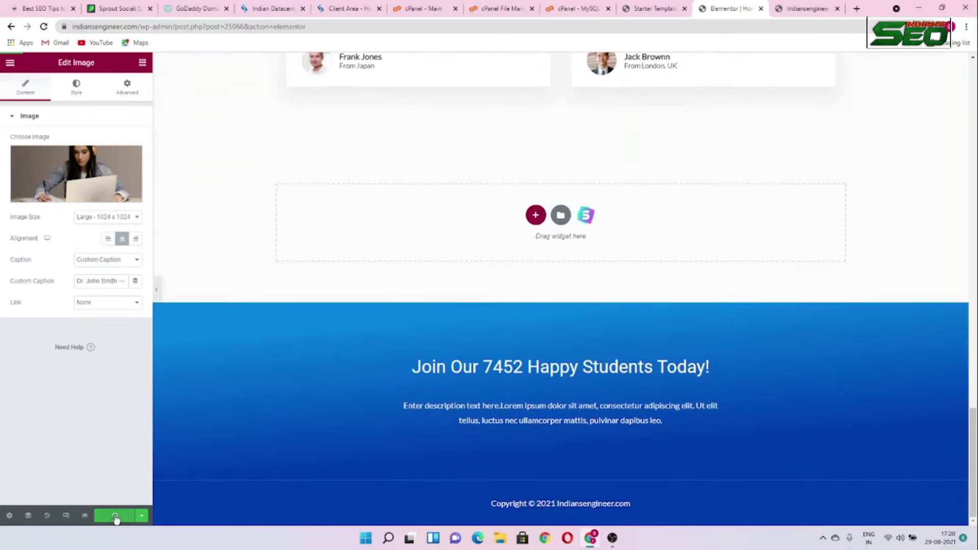
{"action": "scroll", "coordinate": [473, 265], "scroll_direction": "up", "scroll_amount": 8}
{"action": "scroll", "coordinate": [499, 251], "scroll_direction": "up", "scroll_amount": 15}
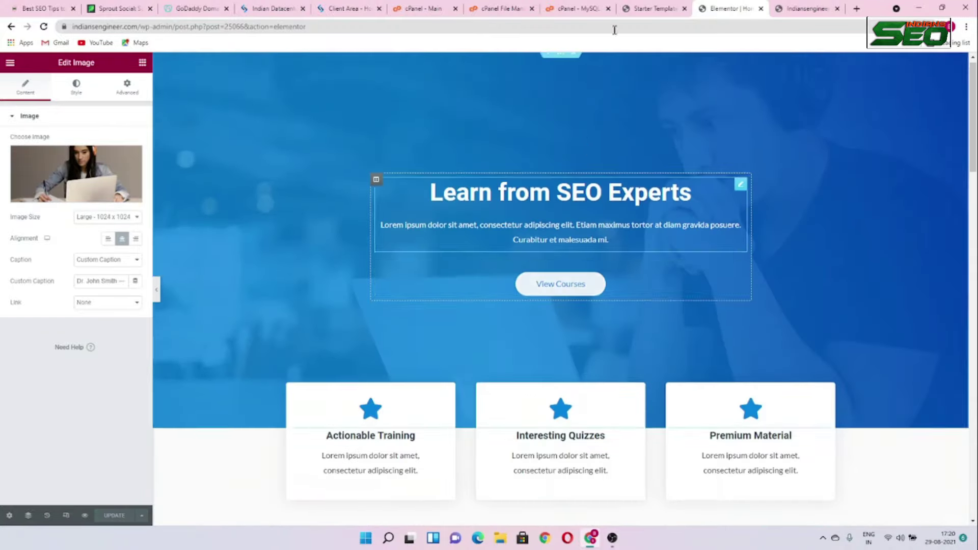
Step: Reload the live homepage, check the 'Learn from SEO Experts' heading, and return to the admin tab
{"action": "key", "text": "ctrl+Tab"}
{"action": "left_click", "coordinate": [177, 26]}
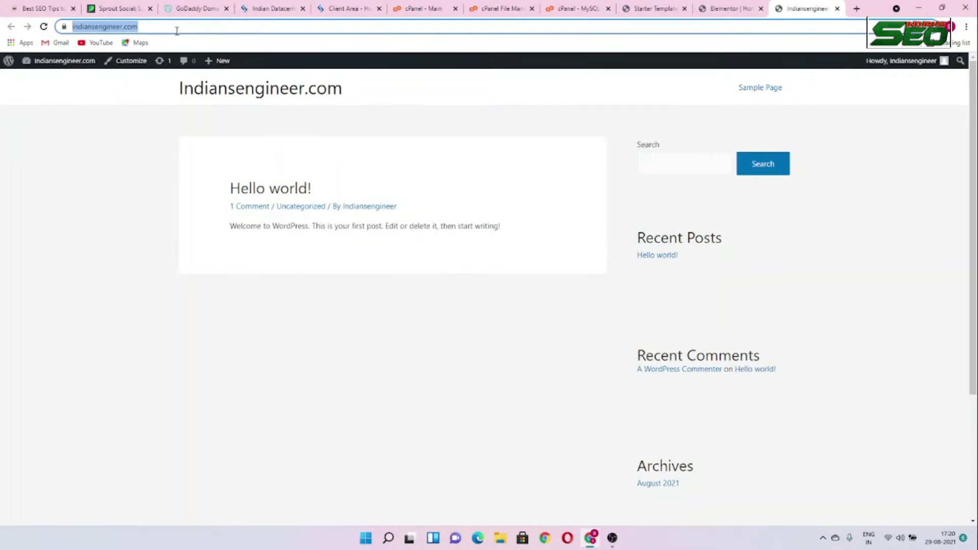
{"action": "key", "text": "Return"}
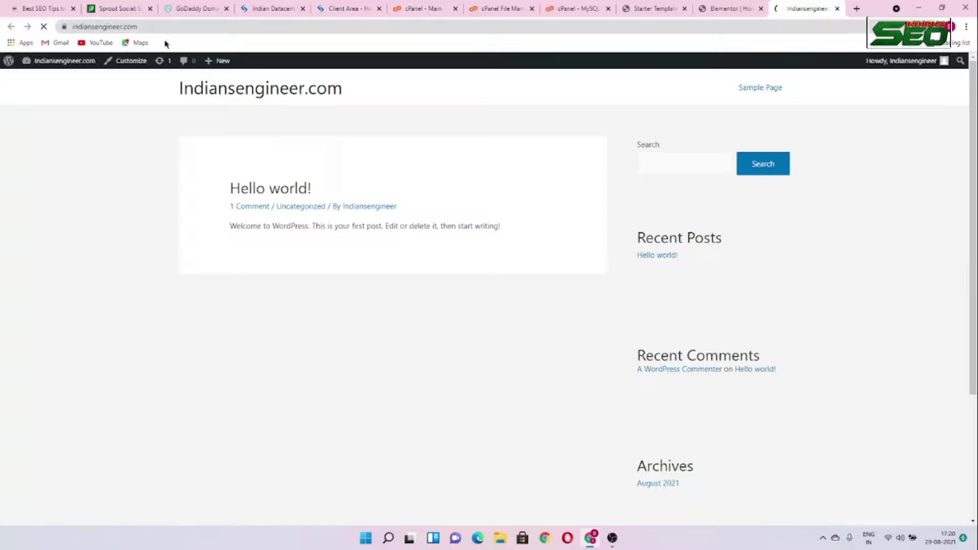
{"action": "scroll", "coordinate": [637, 250], "scroll_direction": "down", "scroll_amount": 20}
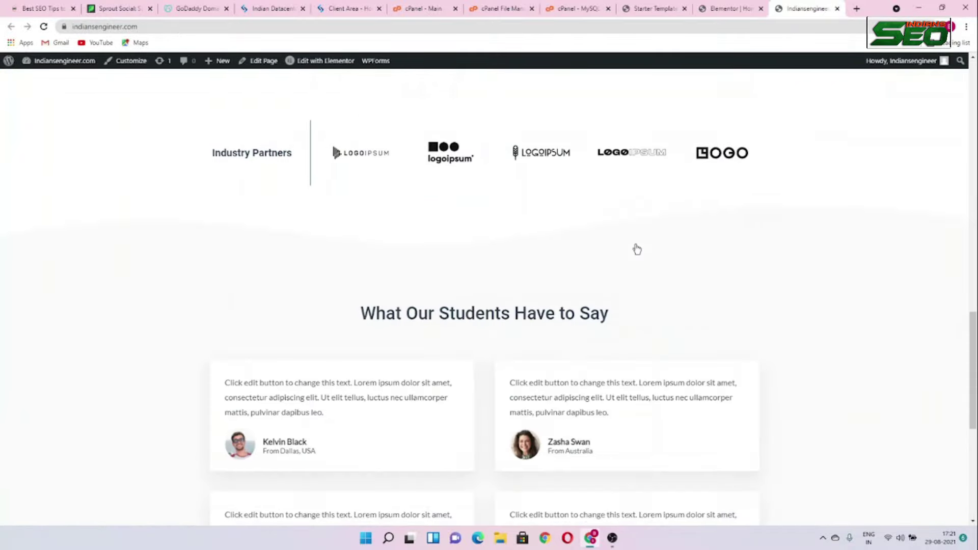
{"action": "scroll", "coordinate": [637, 250], "scroll_direction": "down", "scroll_amount": 7}
{"action": "scroll", "coordinate": [636, 249], "scroll_direction": "up", "scroll_amount": 20}
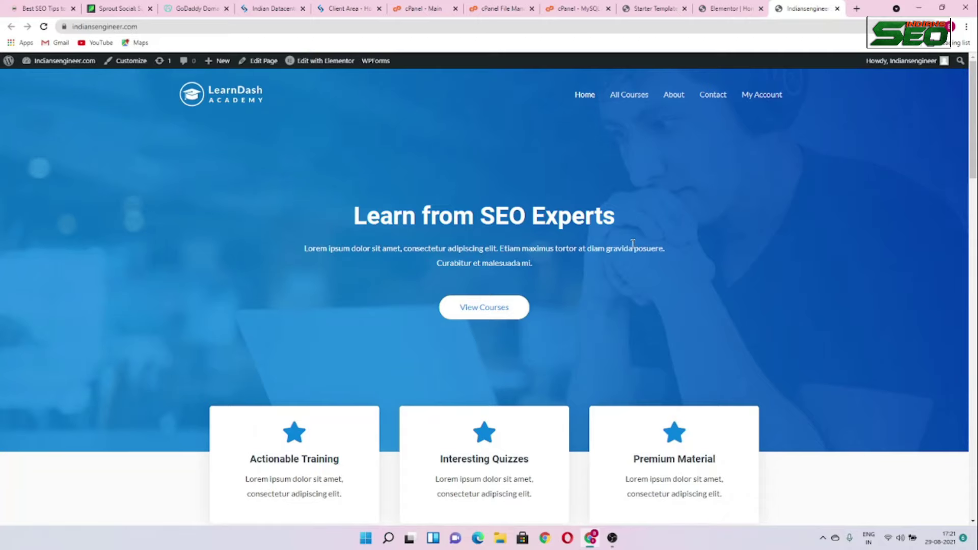
{"action": "left_click", "coordinate": [656, 6]}
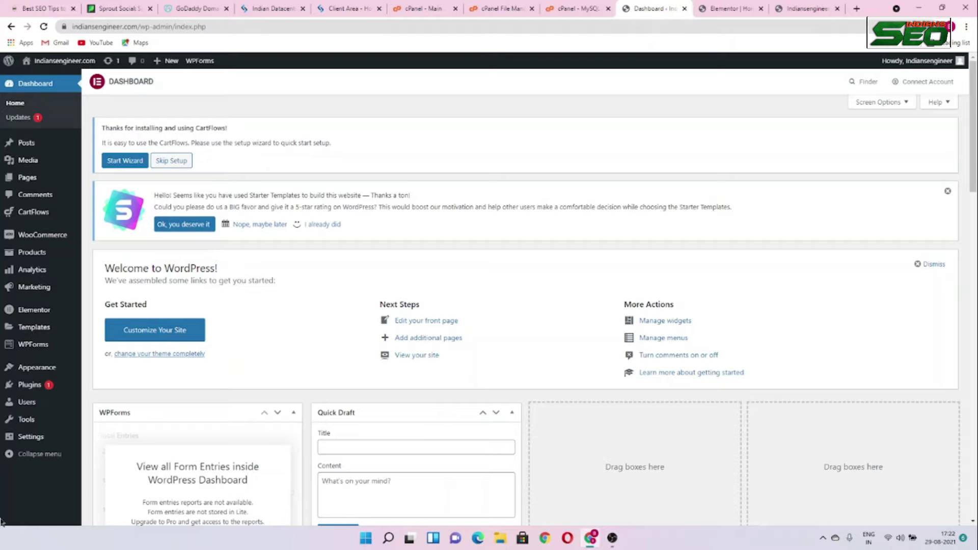
Step: Go to Plugins and review the seven installed plugins, including Elementor and Starter Templates
{"action": "mouse_move", "coordinate": [29, 365]}
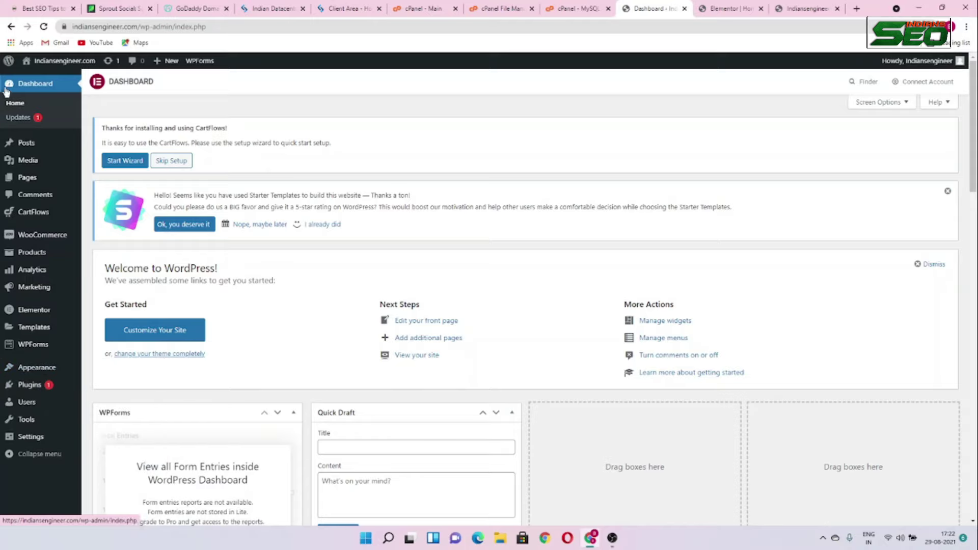
{"action": "left_click", "coordinate": [29, 390]}
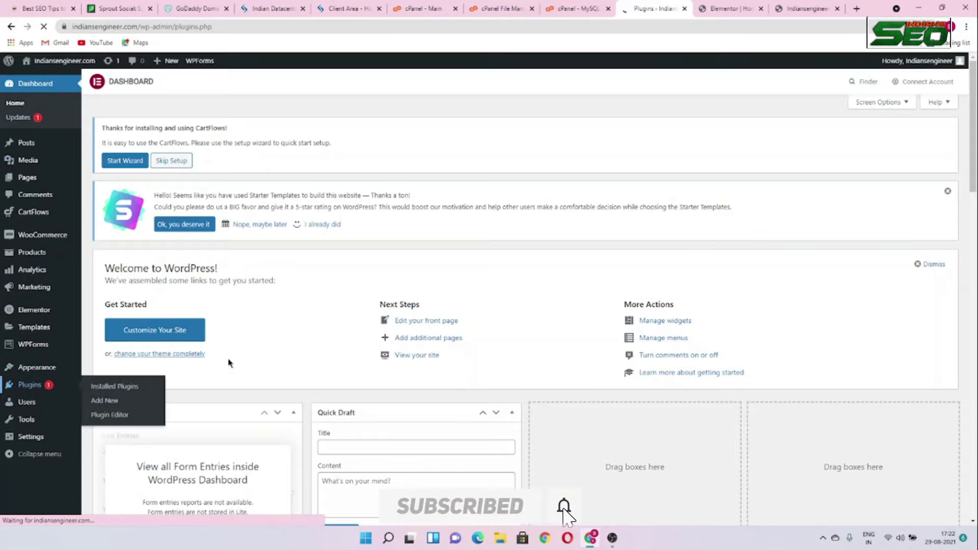
{"action": "scroll", "coordinate": [407, 325], "scroll_direction": "down", "scroll_amount": 3}
{"action": "scroll", "coordinate": [406, 325], "scroll_direction": "up", "scroll_amount": 3}
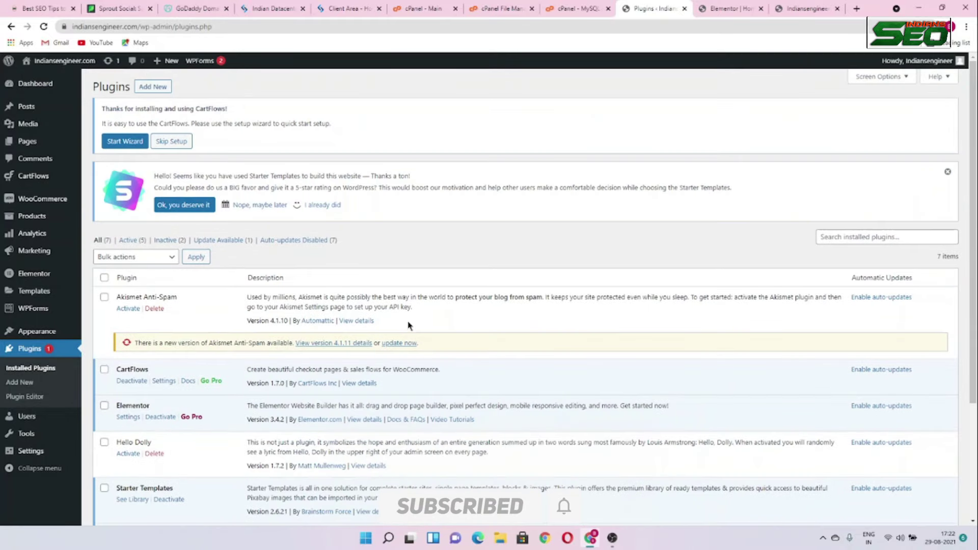
{"action": "mouse_move", "coordinate": [32, 240]}
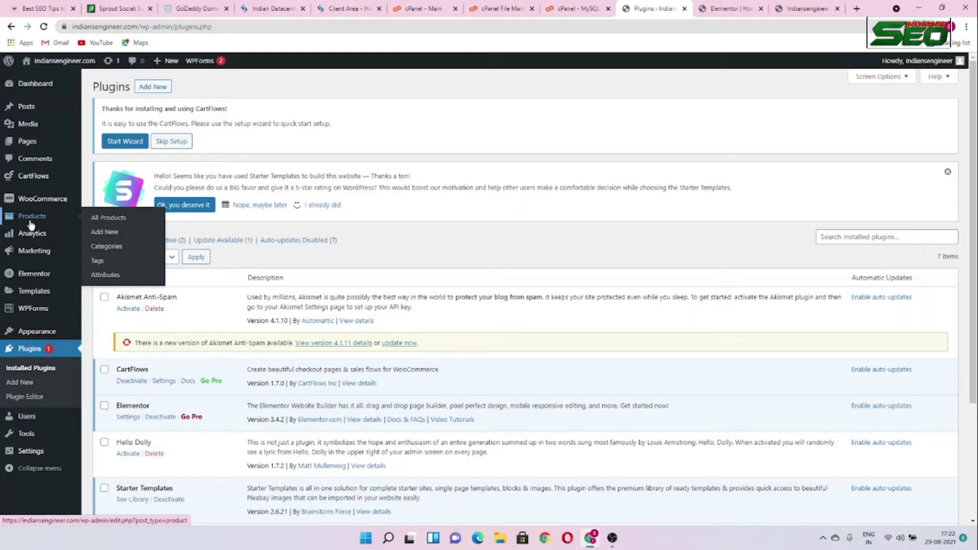
{"action": "mouse_move", "coordinate": [33, 205]}
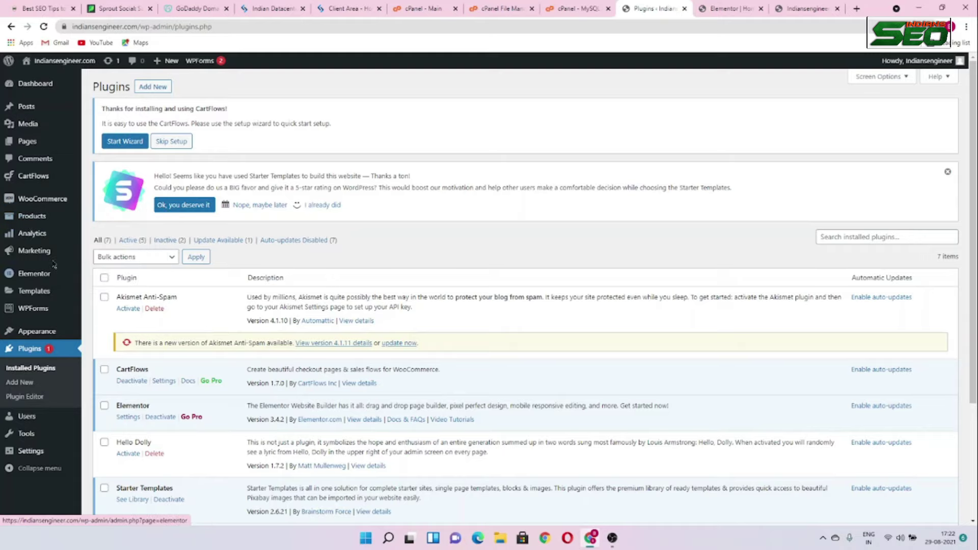
{"action": "mouse_move", "coordinate": [26, 144]}
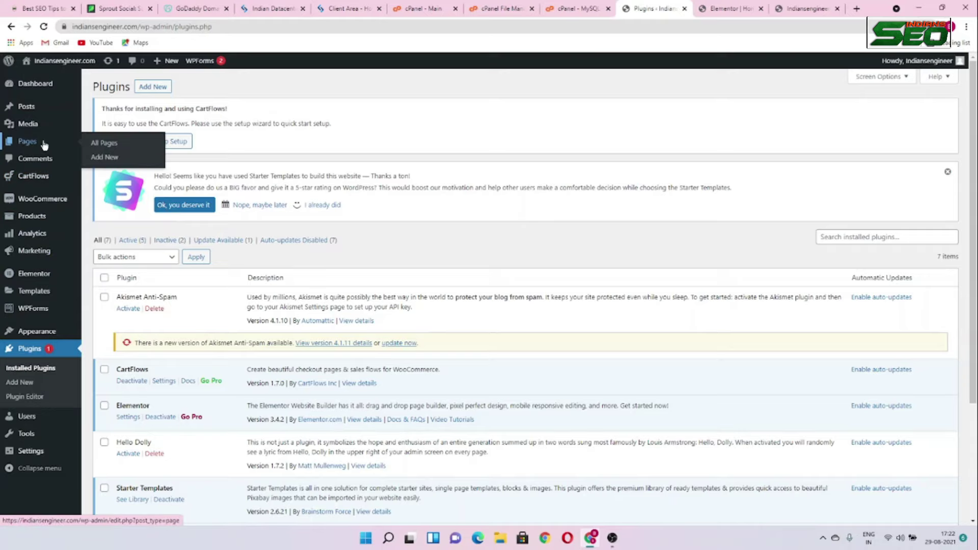
{"action": "left_click", "coordinate": [103, 157]}
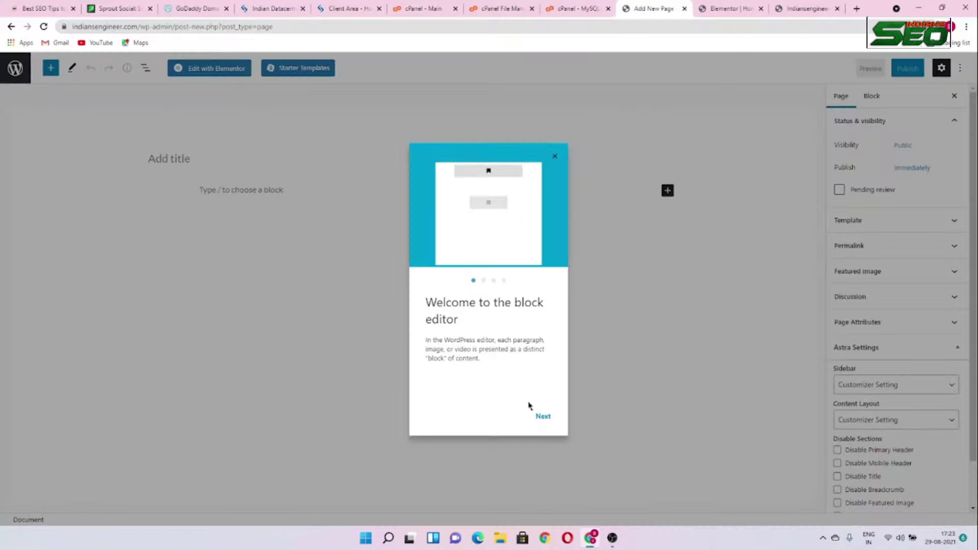
{"action": "left_click", "coordinate": [541, 415]}
{"action": "left_click", "coordinate": [384, 266]}
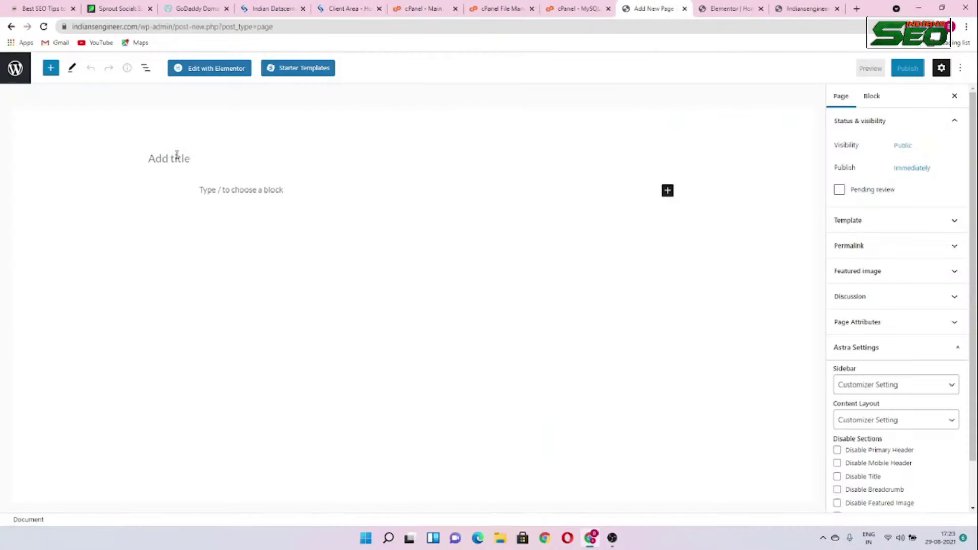
{"action": "left_click", "coordinate": [220, 160]}
{"action": "type", "text": "example"}
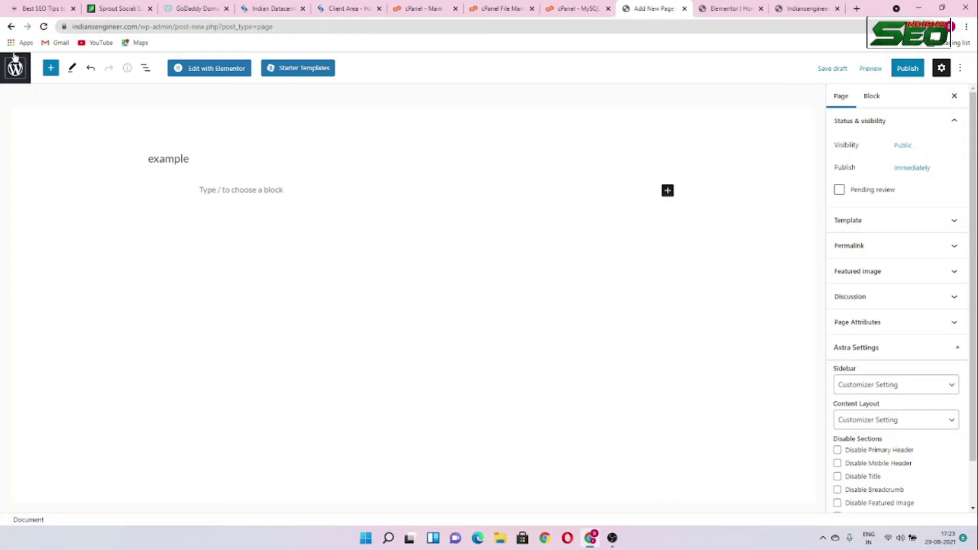
{"action": "left_click", "coordinate": [11, 26]}
{"action": "left_click", "coordinate": [544, 85]}
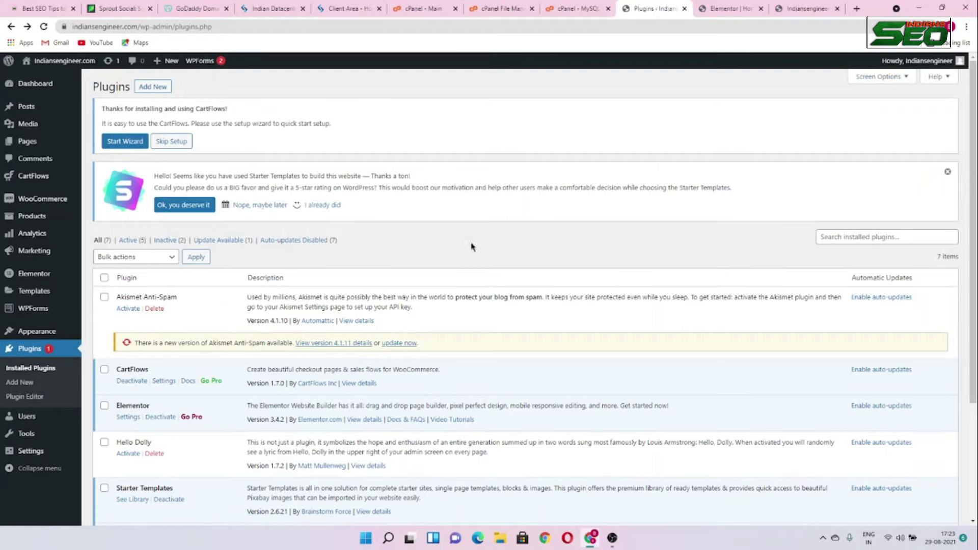
Step: Look over the plugin list, then switch to the live homepage tab with Ctrl+9
{"action": "scroll", "coordinate": [474, 247], "scroll_direction": "down", "scroll_amount": 3}
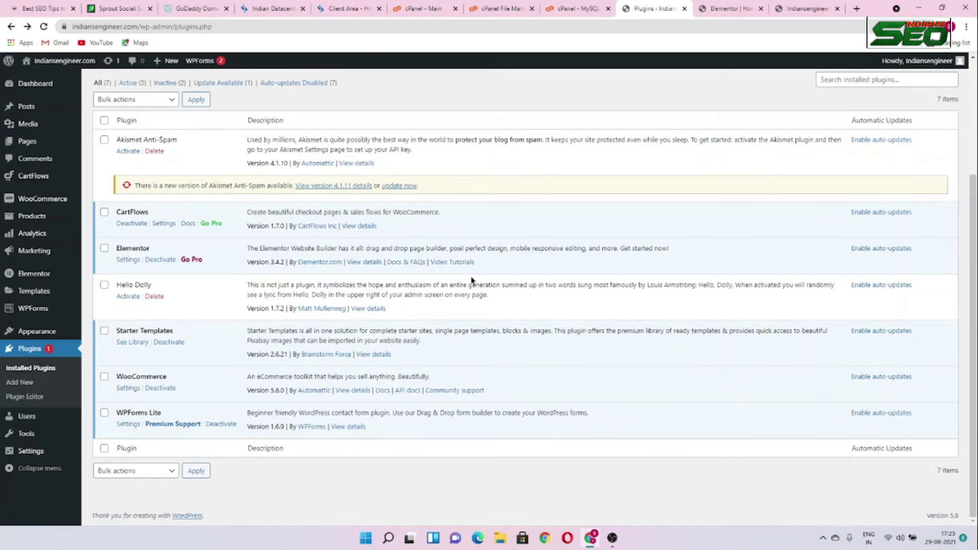
{"action": "scroll", "coordinate": [472, 280], "scroll_direction": "up", "scroll_amount": 3}
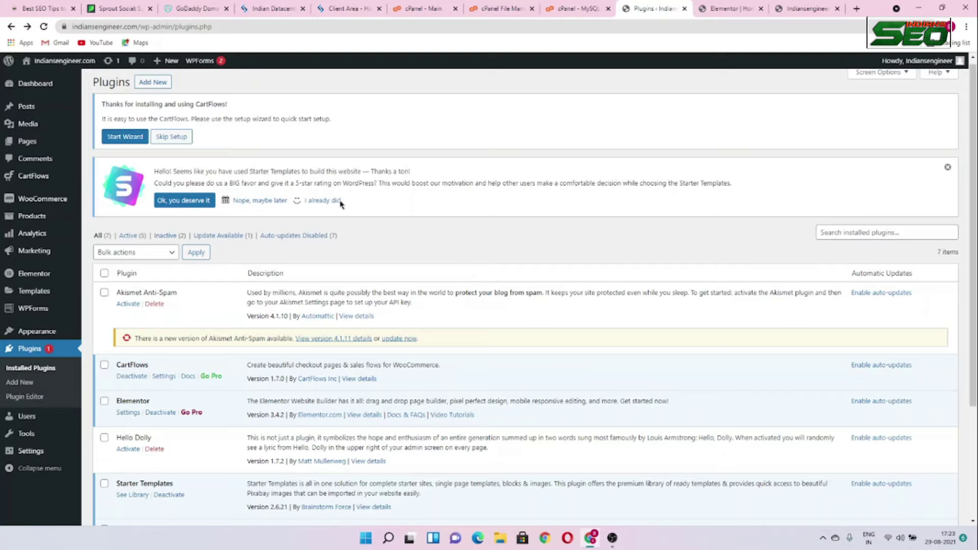
{"action": "key", "text": "ctrl+9"}
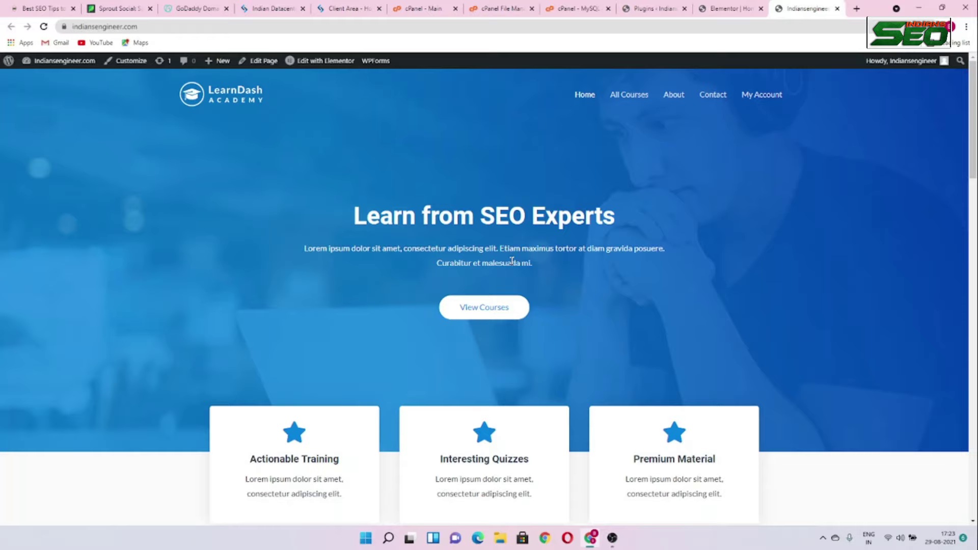